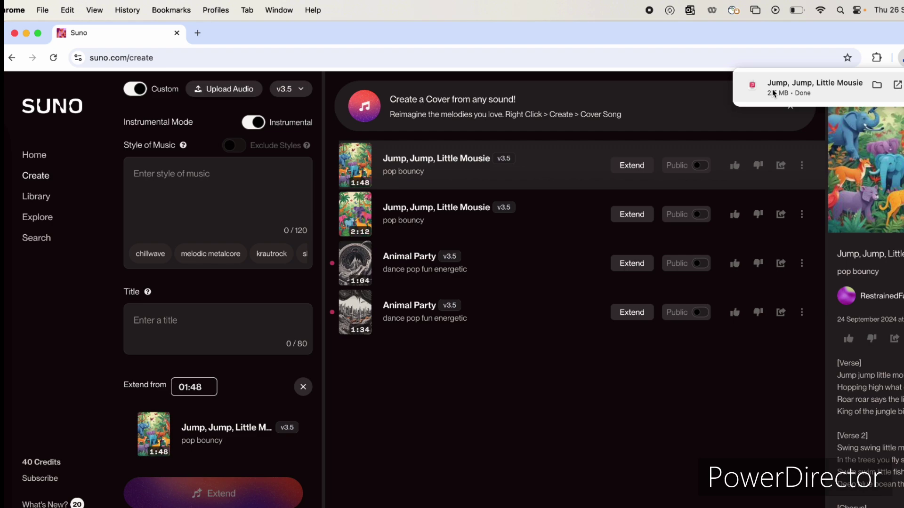
# Step: Switch to Safari and open the Canva website
pyautogui.press('super+Tab')
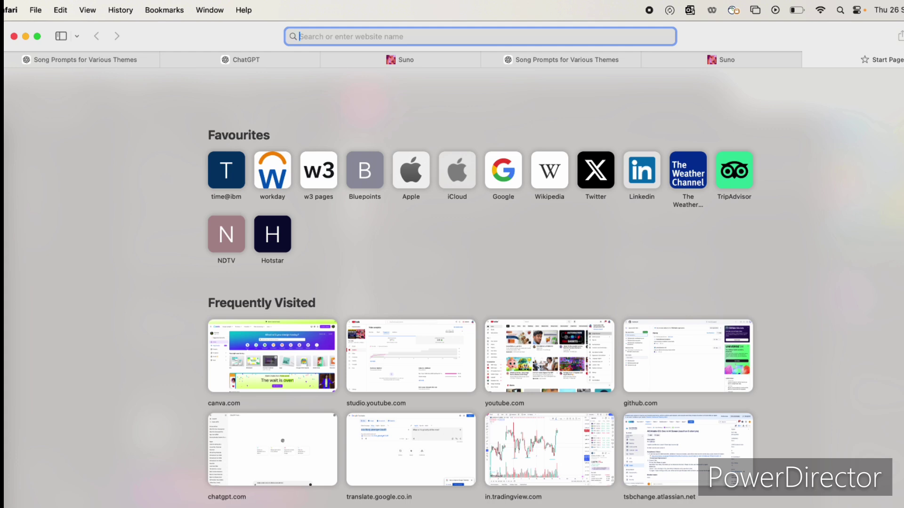
pyautogui.write('canva')
pyautogui.press('Return')
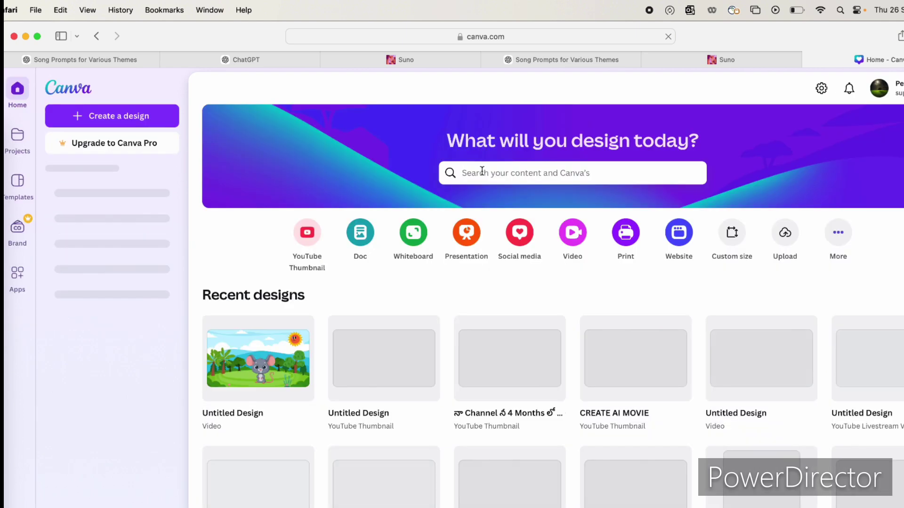
# Step: Search Canva for "YouTube video", choose the YouTube Video (1080p) format and create a blank YouTube video
pyautogui.click(484, 174)
pyautogui.write('youtube vide')
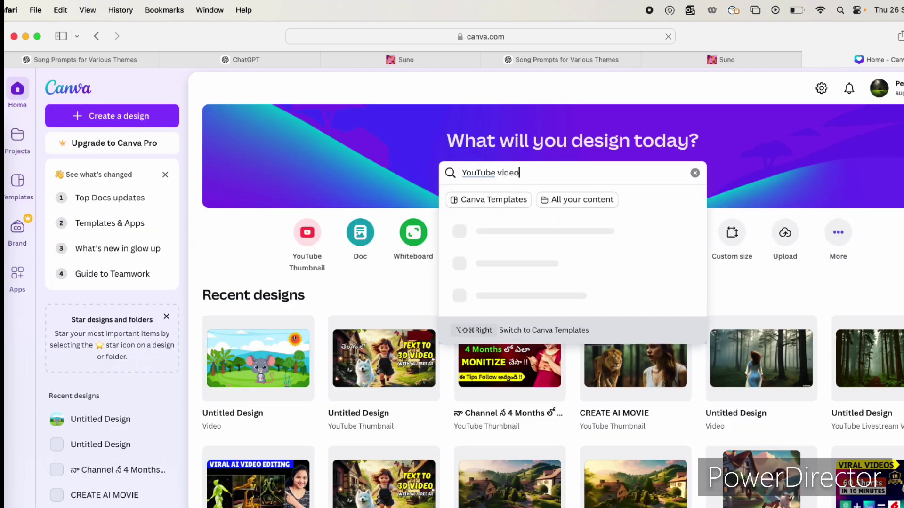
pyautogui.press('Return')
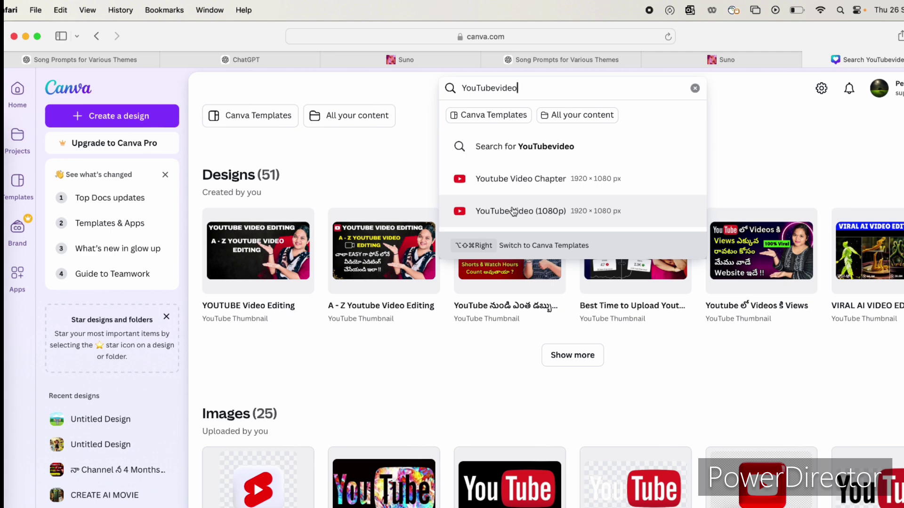
pyautogui.click(513, 211)
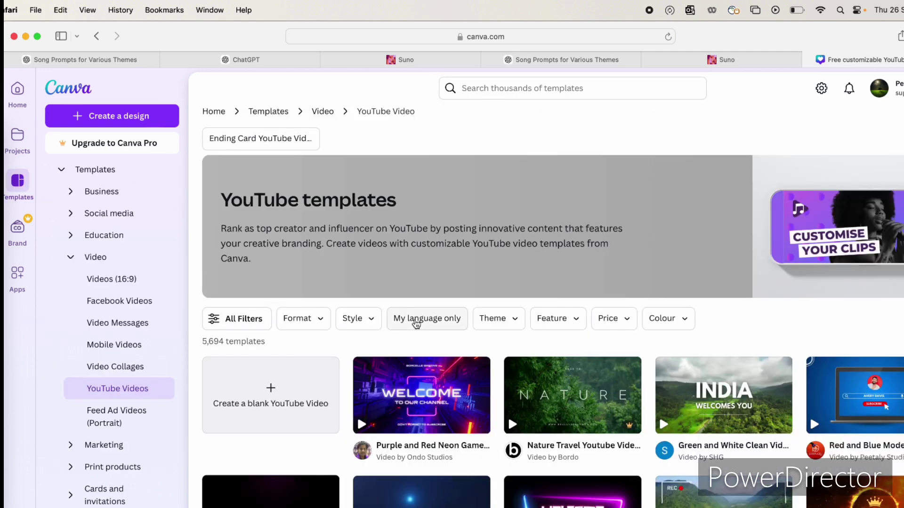
pyautogui.scroll(-3, 416, 319)
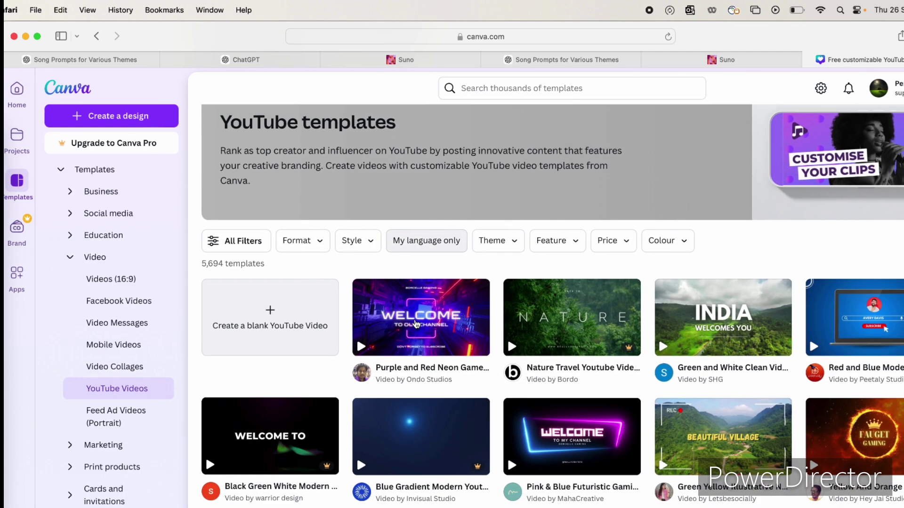
pyautogui.click(279, 320)
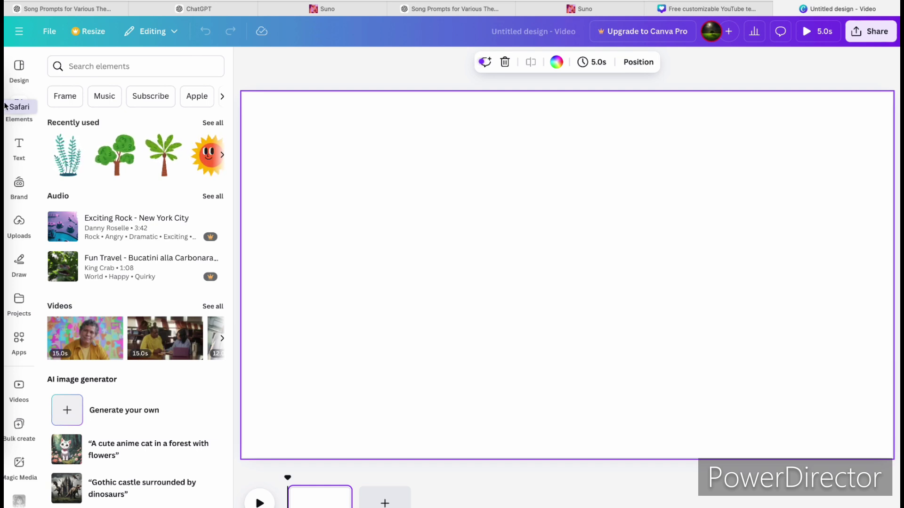
# Step: Search the elements library for "forest background" and show all the graphics results
pyautogui.click(357, 193)
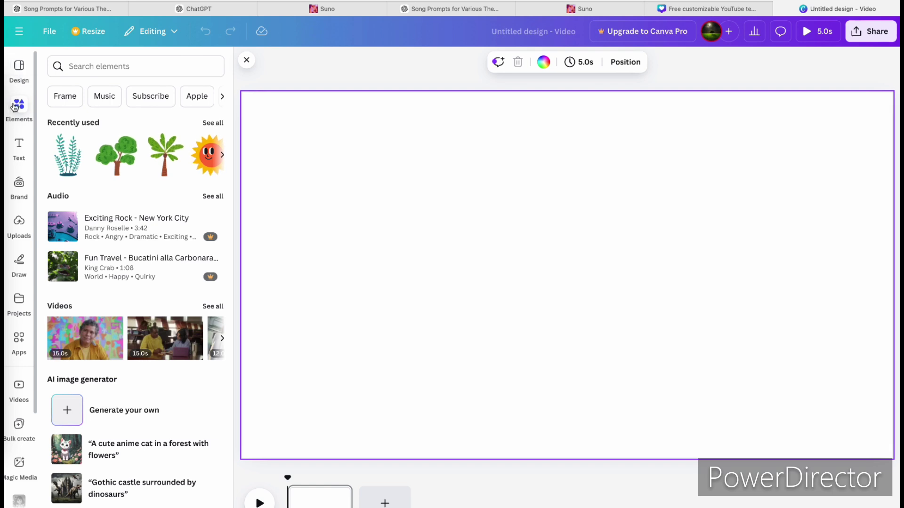
pyautogui.click(113, 64)
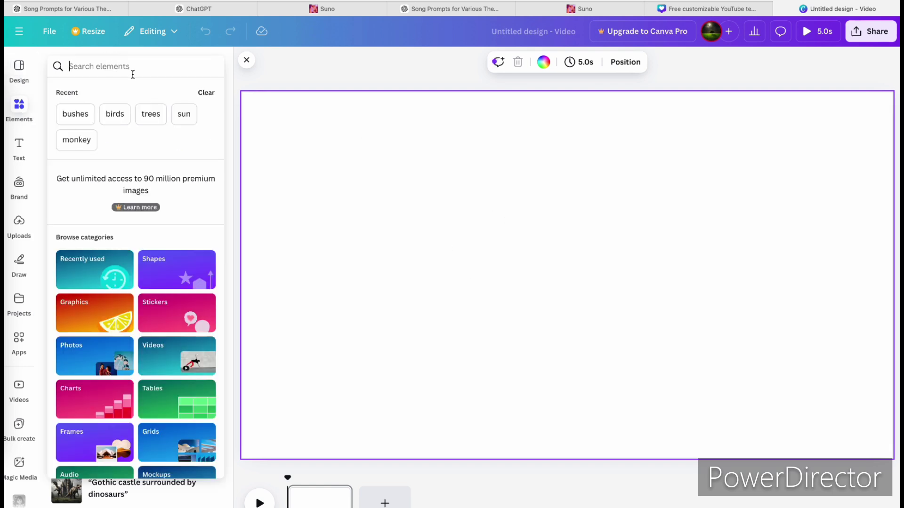
pyautogui.write('fore')
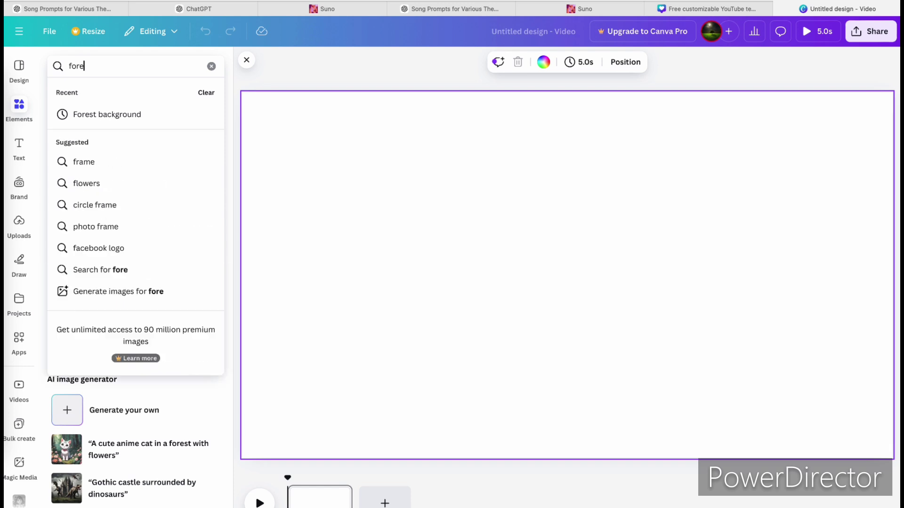
pyautogui.write('st backgro')
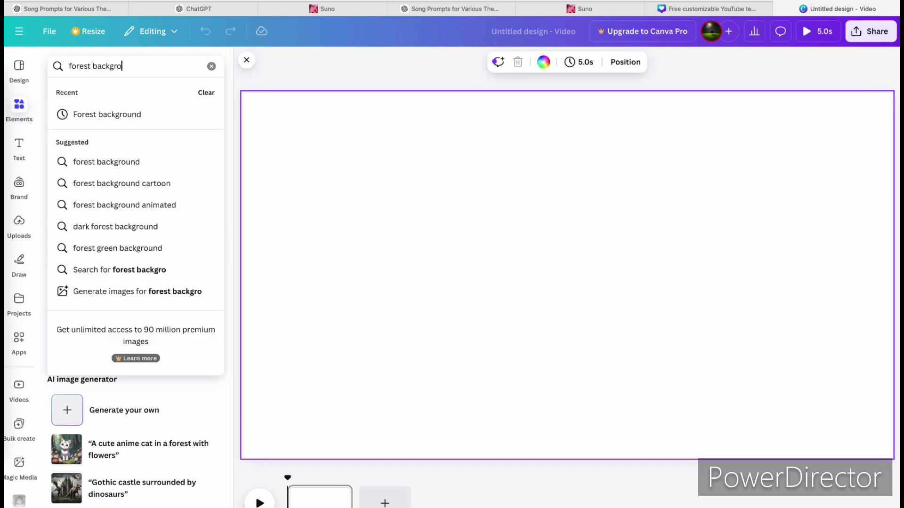
pyautogui.write('und')
pyautogui.press('Return')
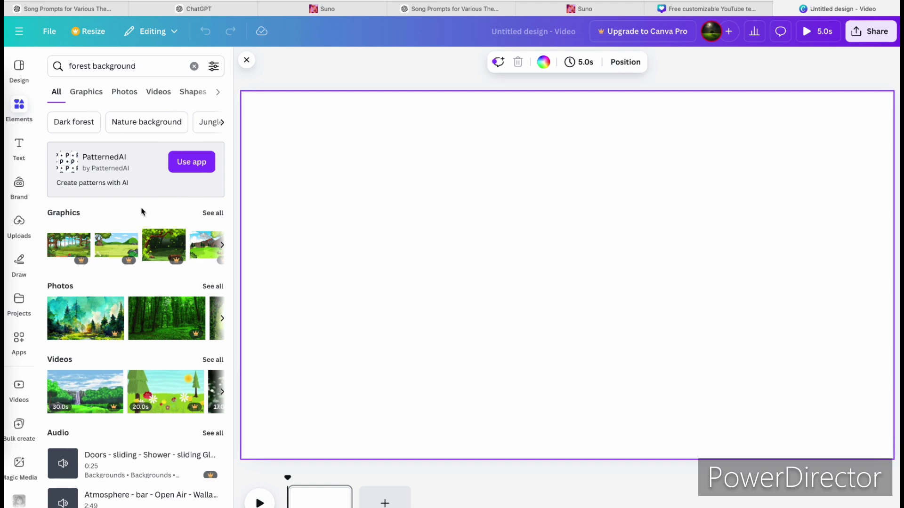
pyautogui.click(211, 215)
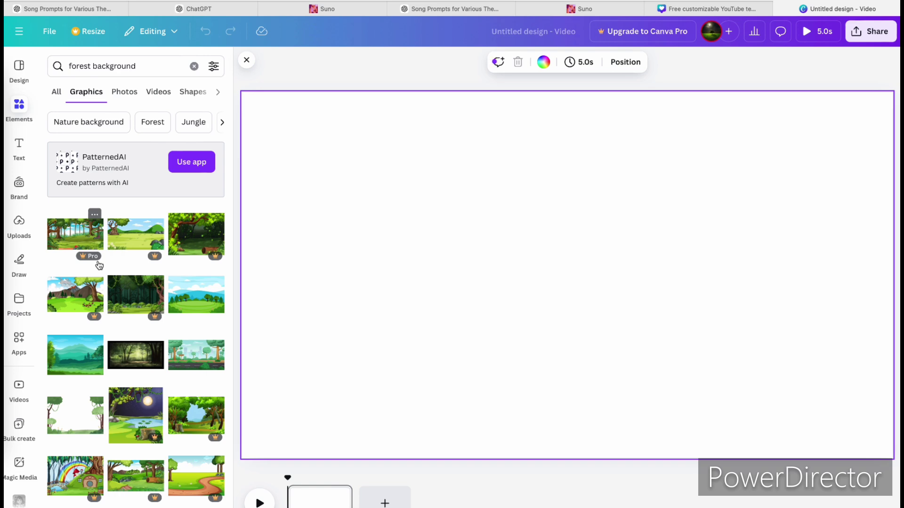
# Step: Add the free meadow graphic with trees and blue hills, set it as the page background and preview the page
pyautogui.scroll(-5, 97, 298)
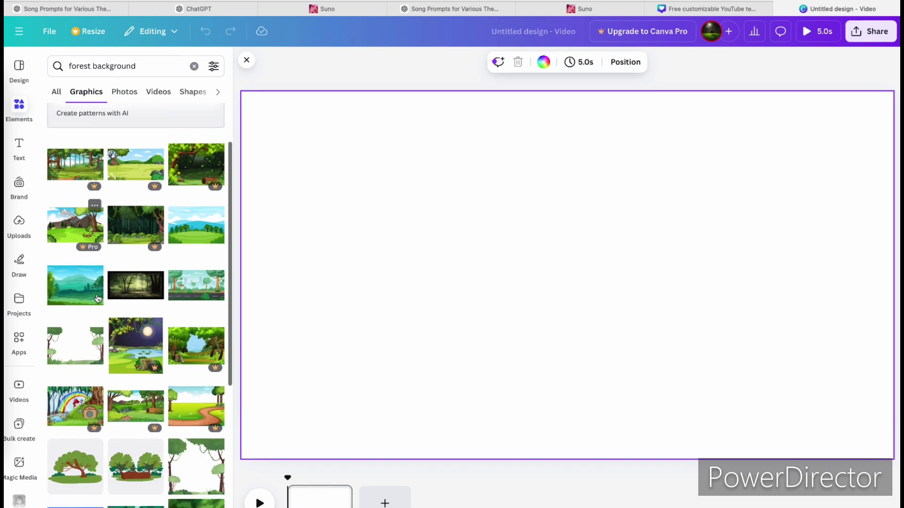
pyautogui.scroll(-2, 97, 298)
pyautogui.scroll(10, 158, 281)
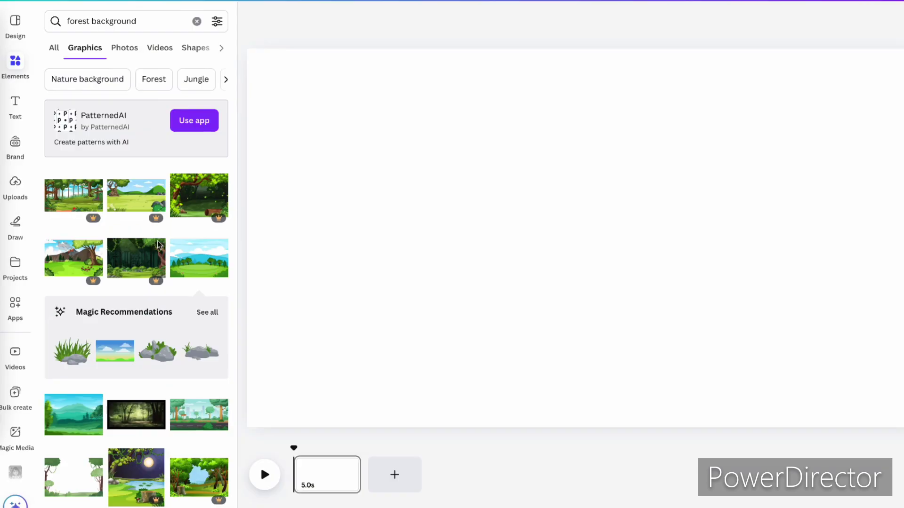
pyautogui.click(191, 266)
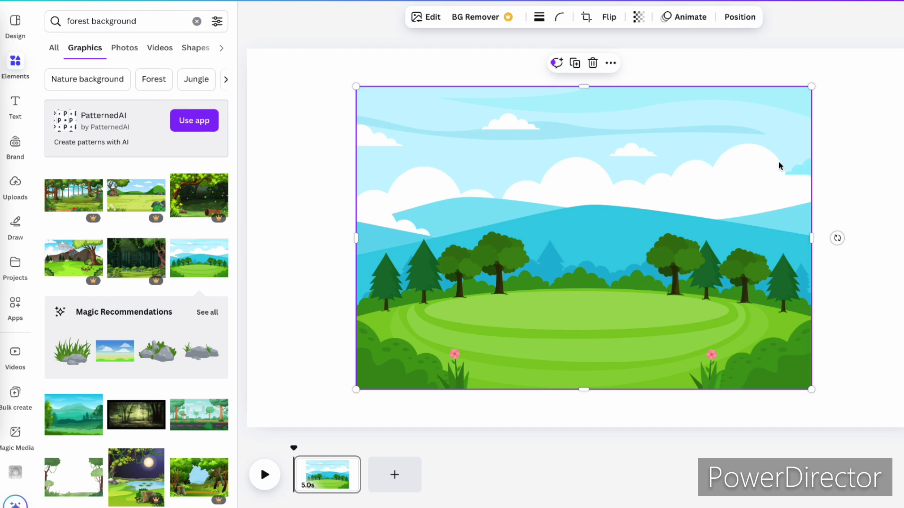
pyautogui.click(611, 64)
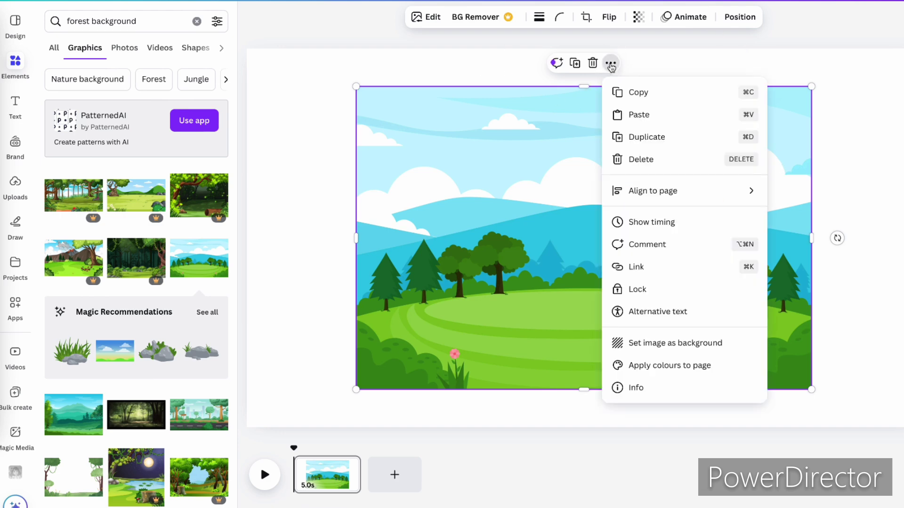
pyautogui.click(629, 343)
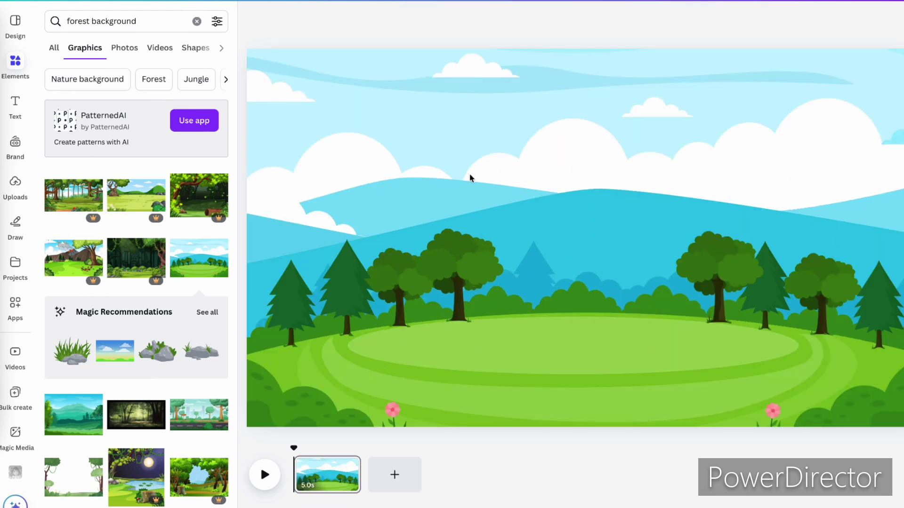
pyautogui.click(264, 475)
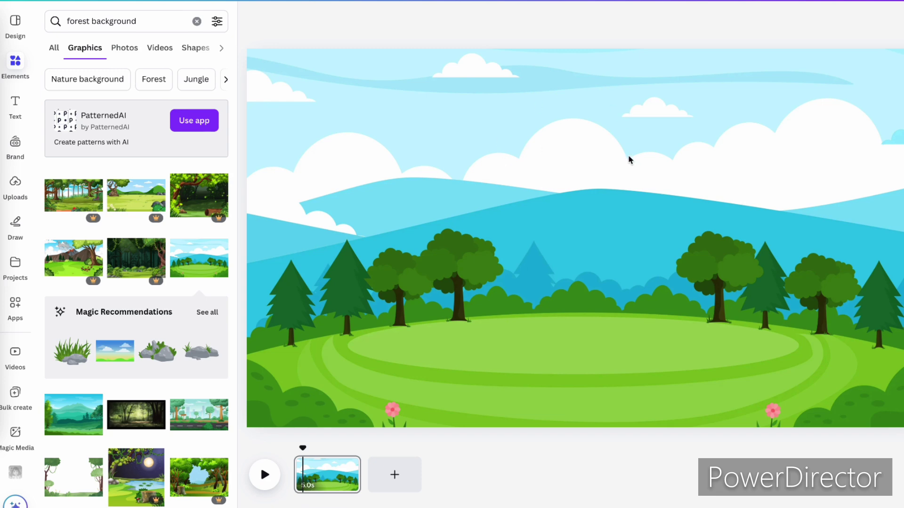
# Step: Replace the elements search with "trees" and limit the results to graphics
pyautogui.click(197, 22)
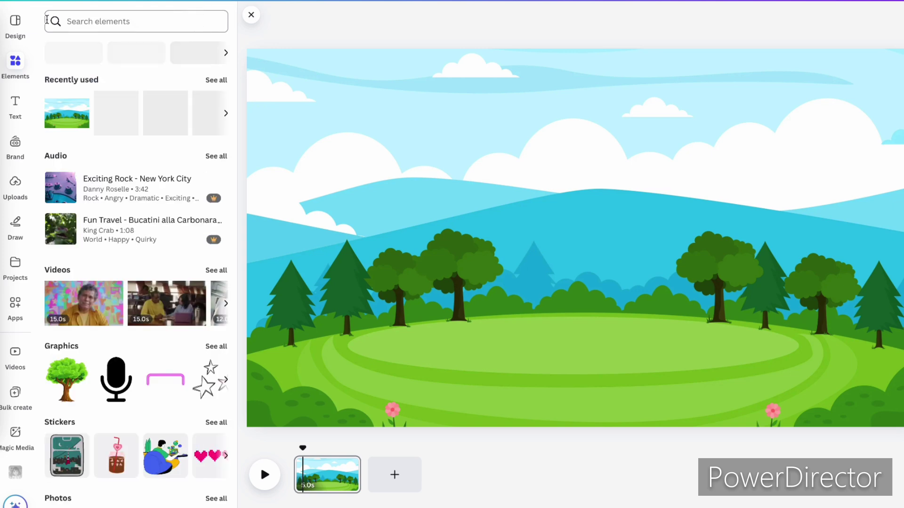
pyautogui.click(105, 17)
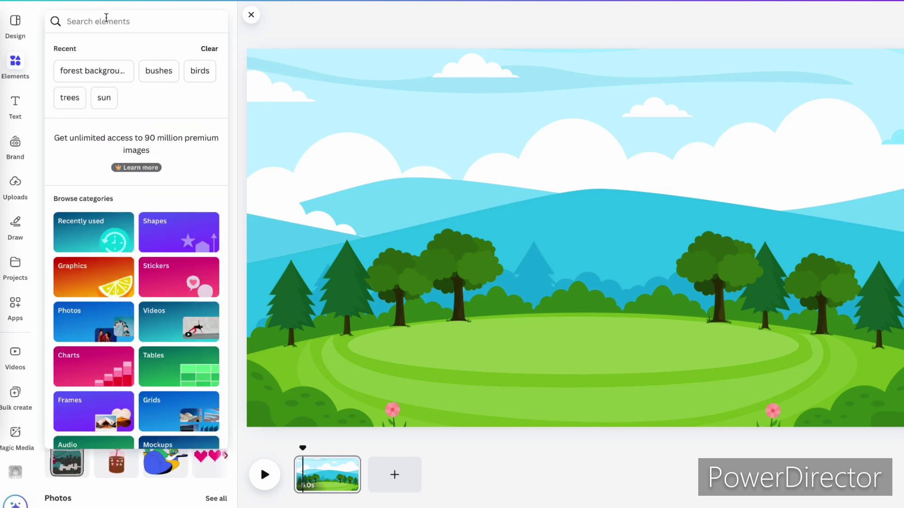
pyautogui.write('trees')
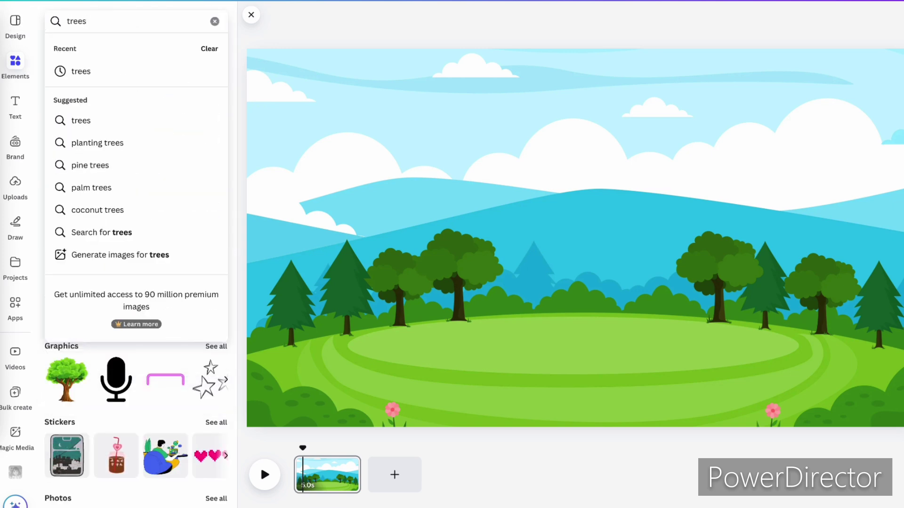
pyautogui.press('Return')
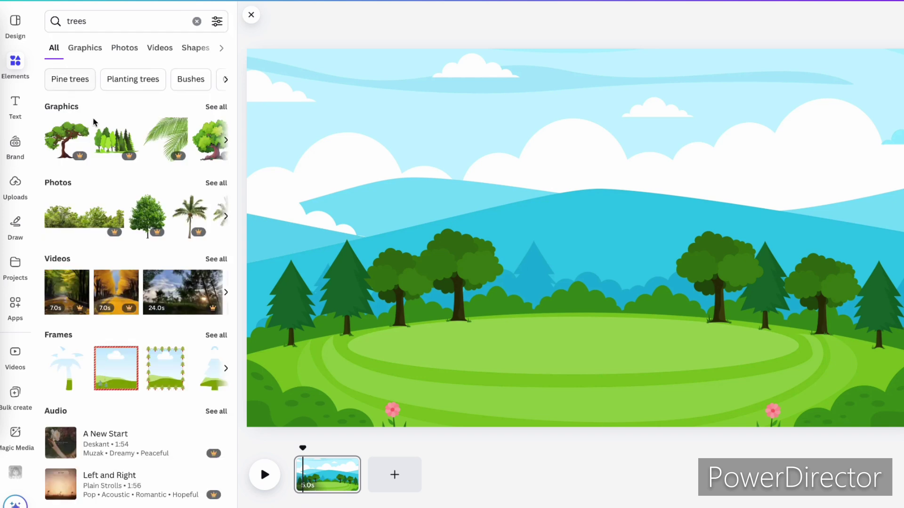
pyautogui.click(85, 49)
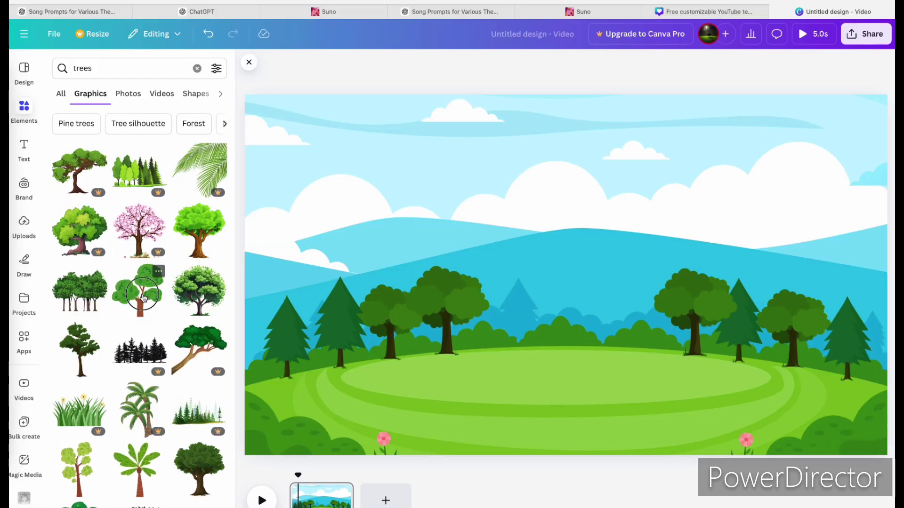
# Step: Add the brown-trunked tree with three round leaf clusters, shrink it and place it at the scene's left edge
pyautogui.click(144, 297)
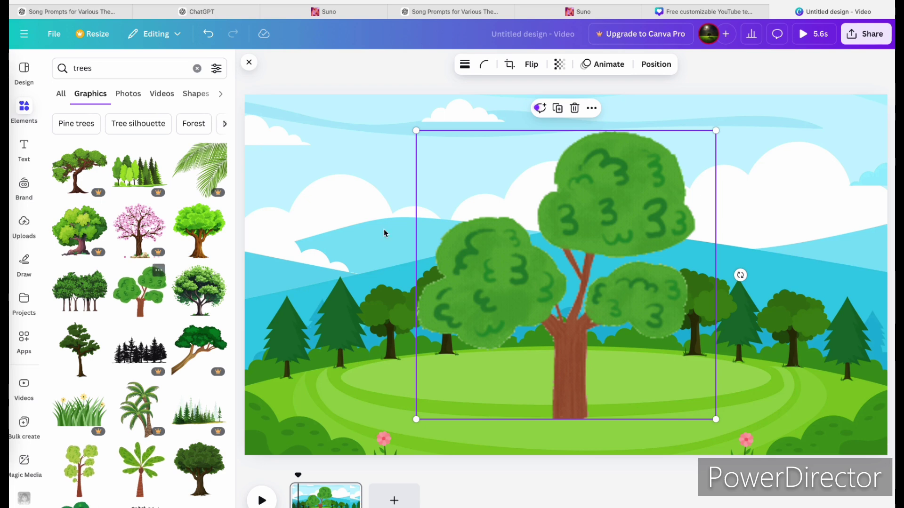
pyautogui.moveTo(715, 419); pyautogui.dragTo(529, 240)
pyautogui.moveTo(491, 194); pyautogui.dragTo(301, 329)
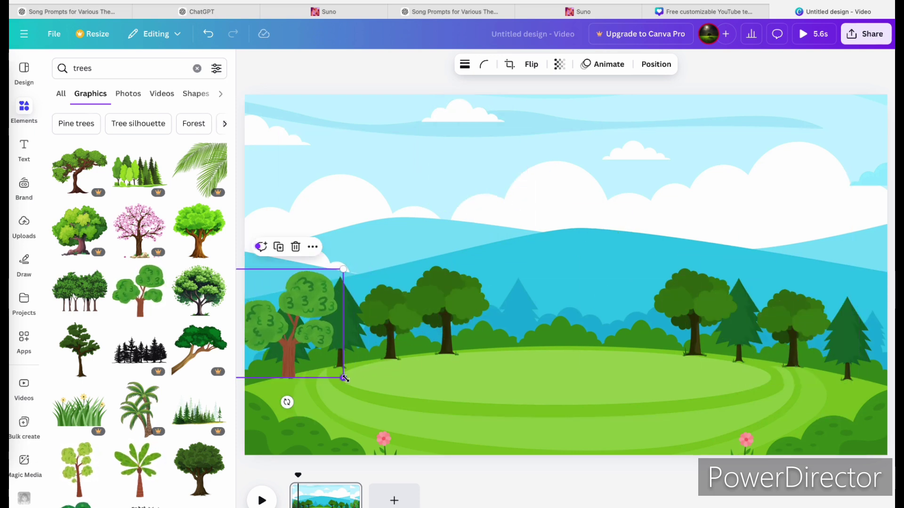
pyautogui.moveTo(345, 378); pyautogui.dragTo(407, 423)
pyautogui.moveTo(344, 354); pyautogui.dragTo(318, 309)
pyautogui.moveTo(373, 383); pyautogui.dragTo(343, 355)
pyautogui.moveTo(296, 313); pyautogui.dragTo(289, 326)
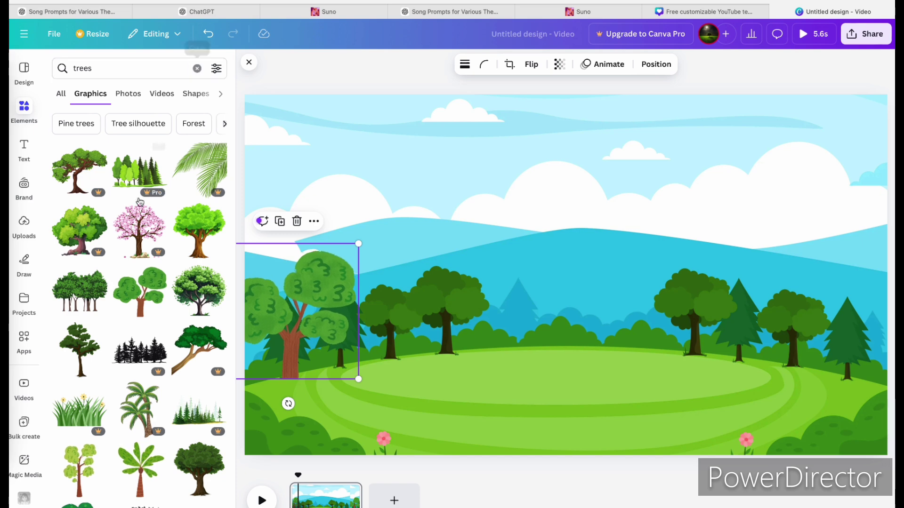
# Step: Add the free palm tree graphic, shrink it and place it among the trees on the right of the scene
pyautogui.scroll(-2, 149, 424)
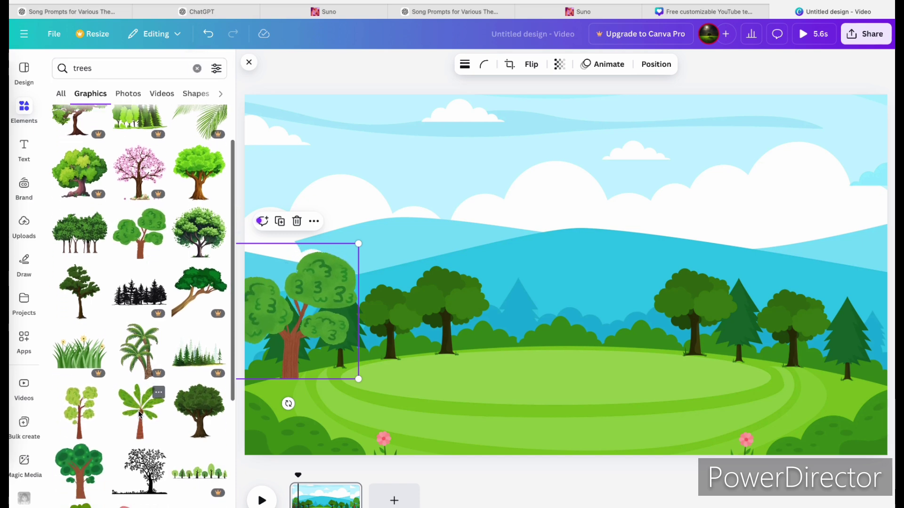
pyautogui.click(148, 437)
pyautogui.moveTo(700, 419); pyautogui.dragTo(570, 279)
pyautogui.moveTo(514, 194); pyautogui.dragTo(800, 265)
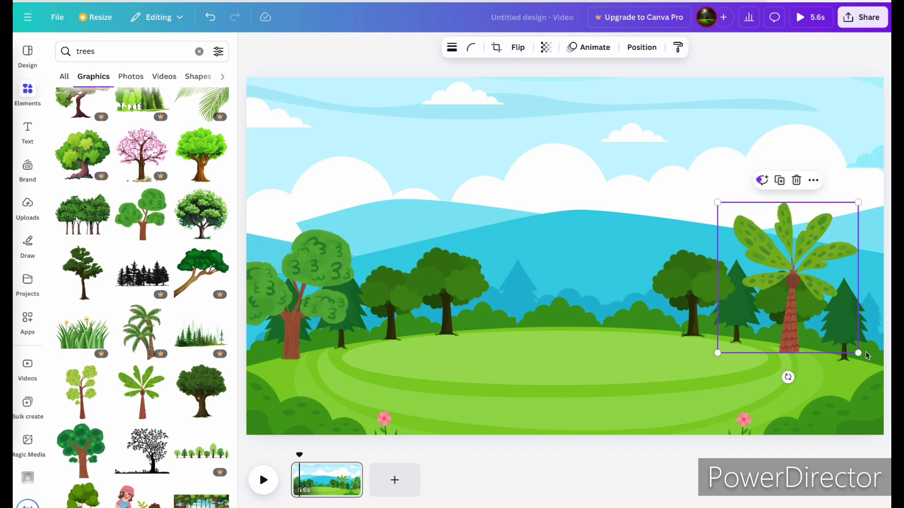
pyautogui.moveTo(858, 353); pyautogui.dragTo(829, 322)
pyautogui.moveTo(794, 283); pyautogui.dragTo(812, 313)
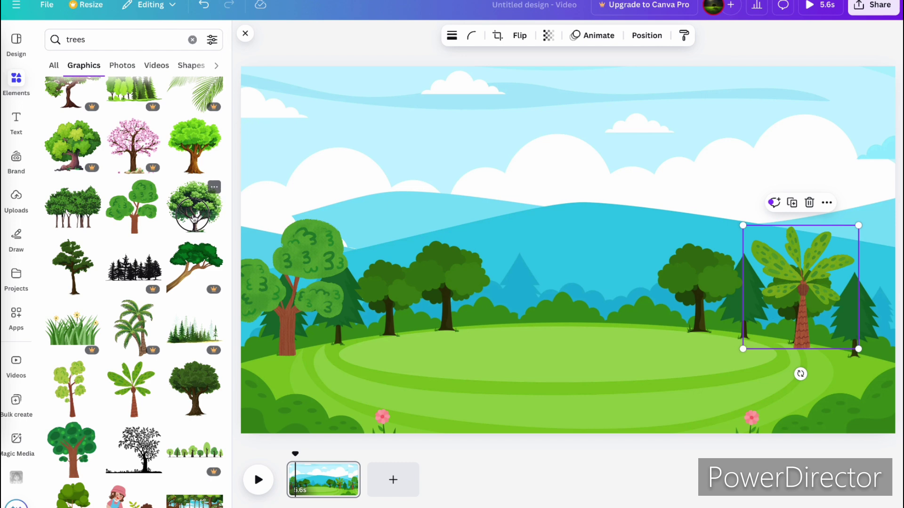
# Step: Add the detailed leafy tree and stand it at the far edge of the meadow in the scene's centre
pyautogui.click(201, 226)
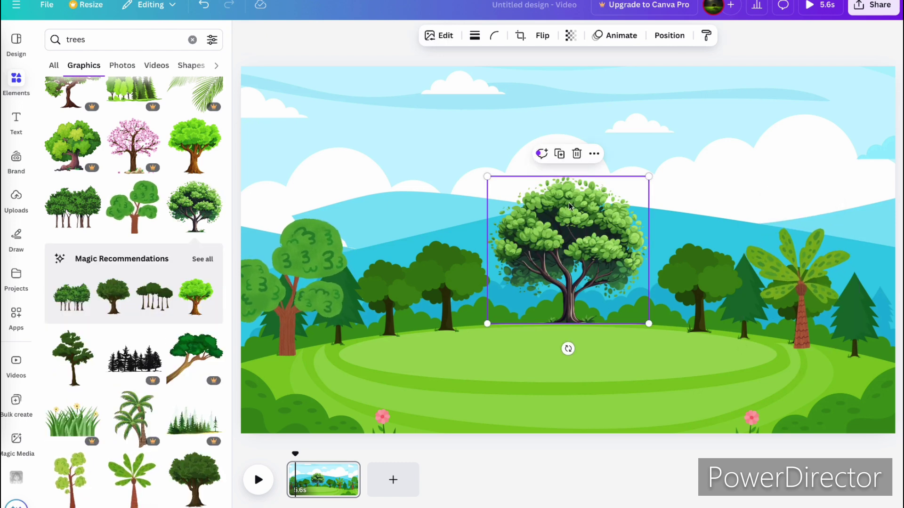
pyautogui.click(658, 406)
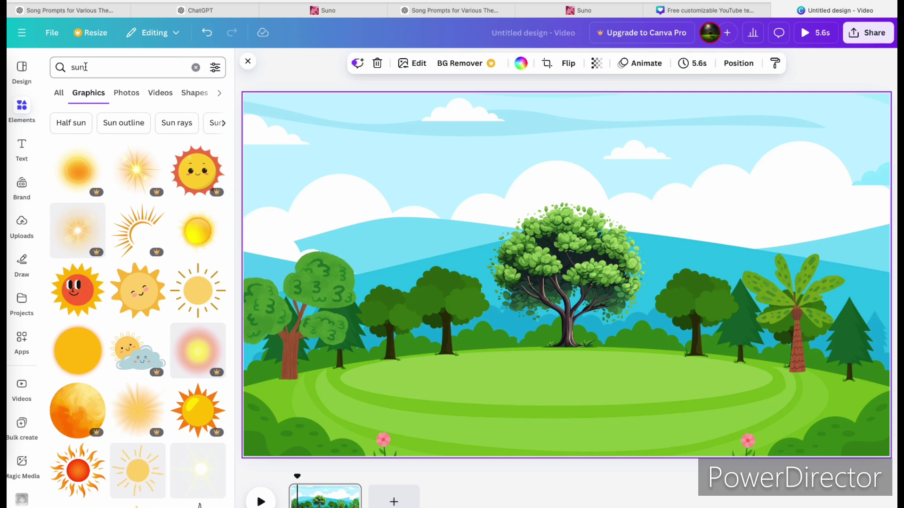
# Step: Add the orange smiling sun with a red face from the "sun" graphics, shrink it and place it in the sky's upper-right corner
pyautogui.click(74, 296)
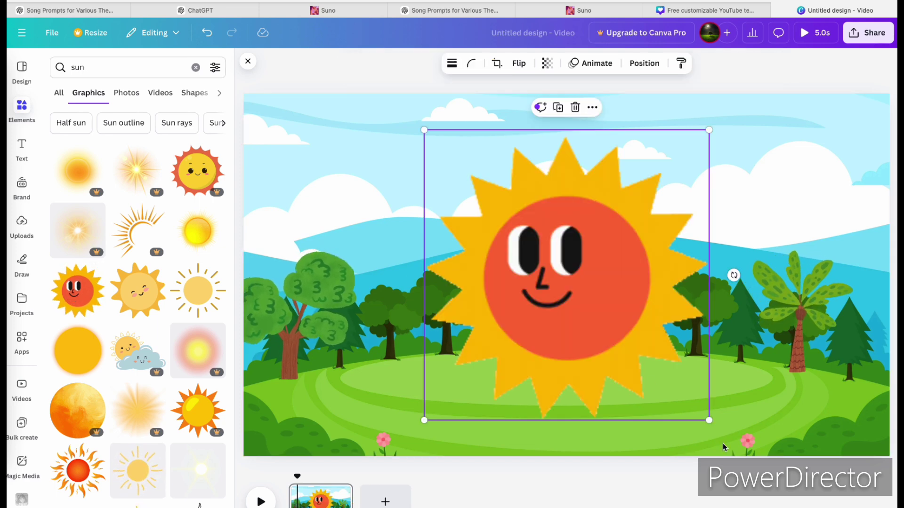
pyautogui.moveTo(709, 425); pyautogui.dragTo(501, 206)
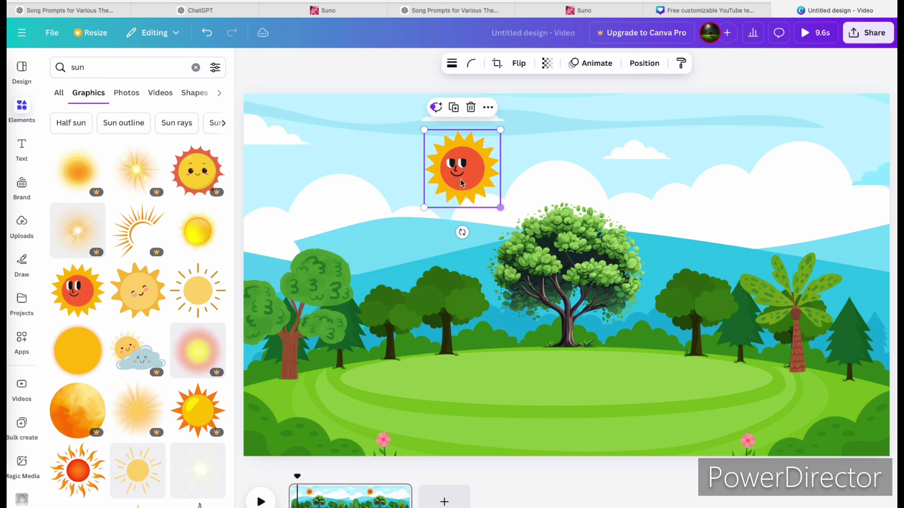
pyautogui.moveTo(455, 176); pyautogui.dragTo(836, 149)
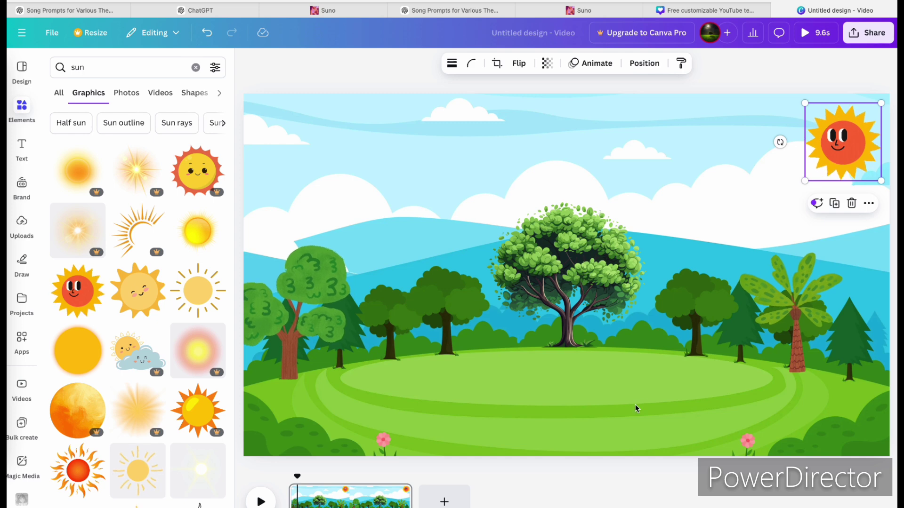
# Step: Switch to ChatGPT to review the animal song's verses and choruses, and return to the Canva design
pyautogui.click(645, 415)
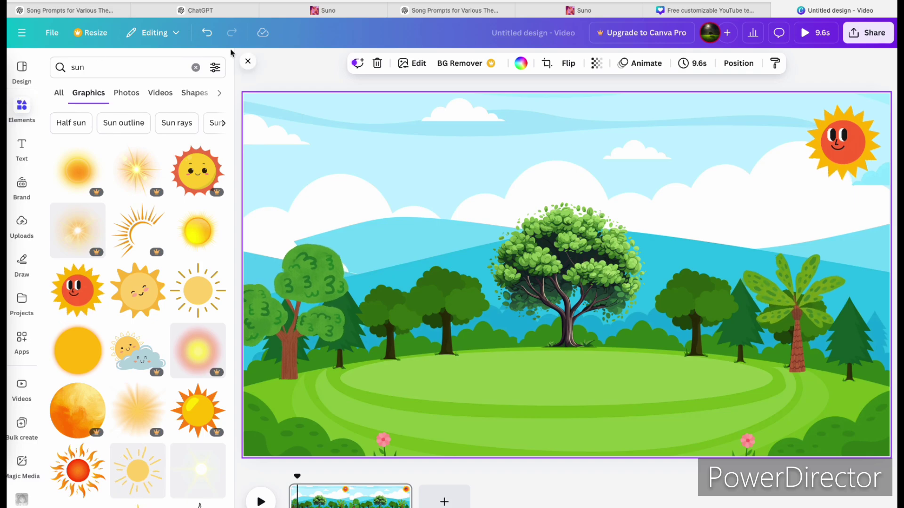
pyautogui.click(204, 10)
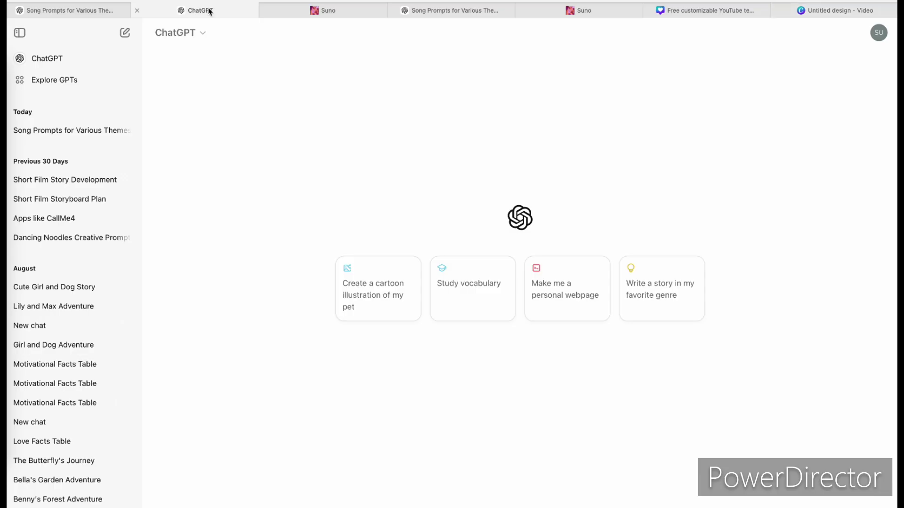
pyautogui.click(61, 10)
pyautogui.scroll(-5, 391, 190)
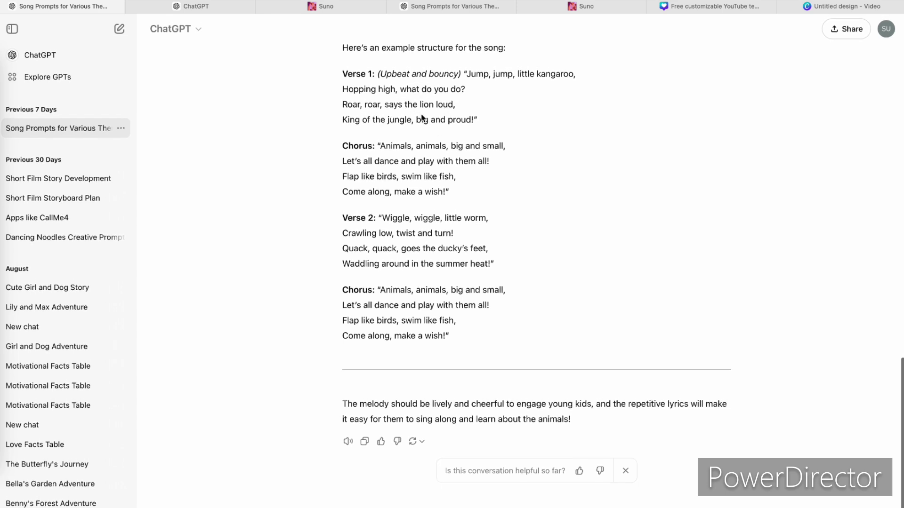
pyautogui.scroll(5, 432, 121)
pyautogui.click(843, 6)
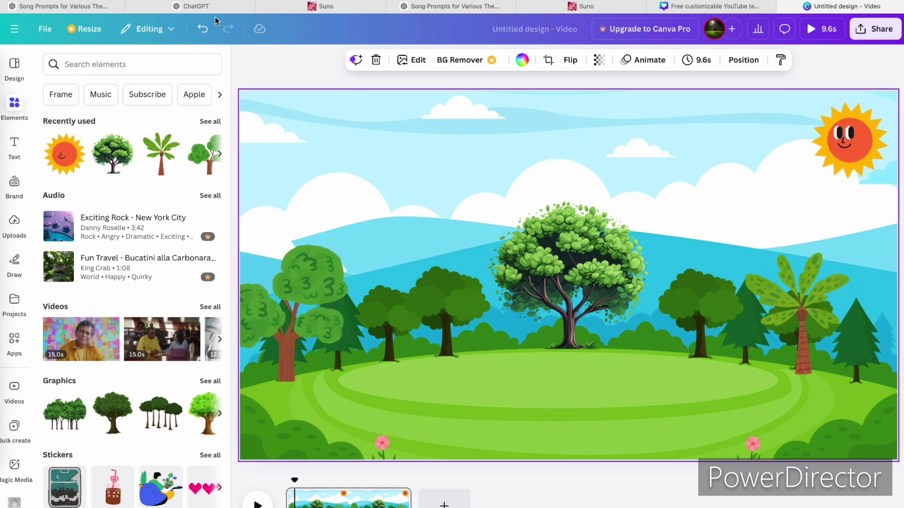
pyautogui.moveTo(204, 4)
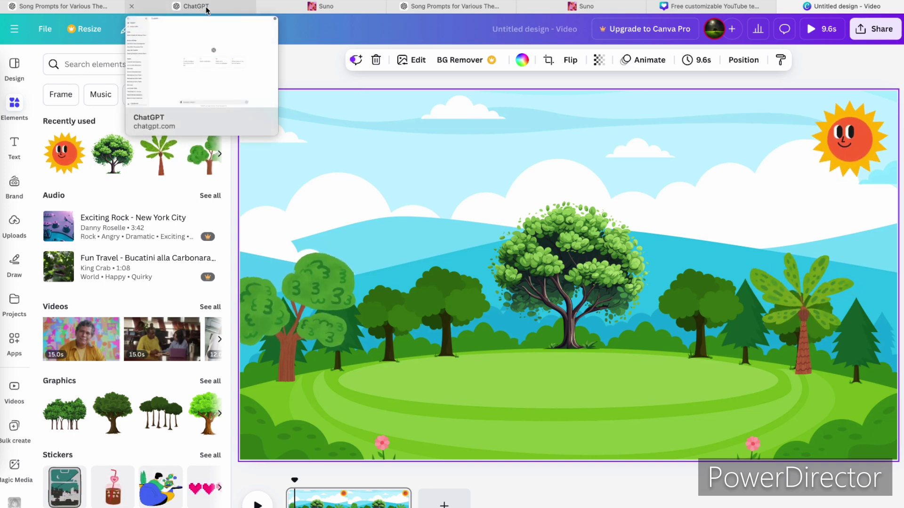
# Step: Try the free sitting white puppy with tan ears from the "dog" graphics on the meadow, and delete it
pyautogui.click(120, 65)
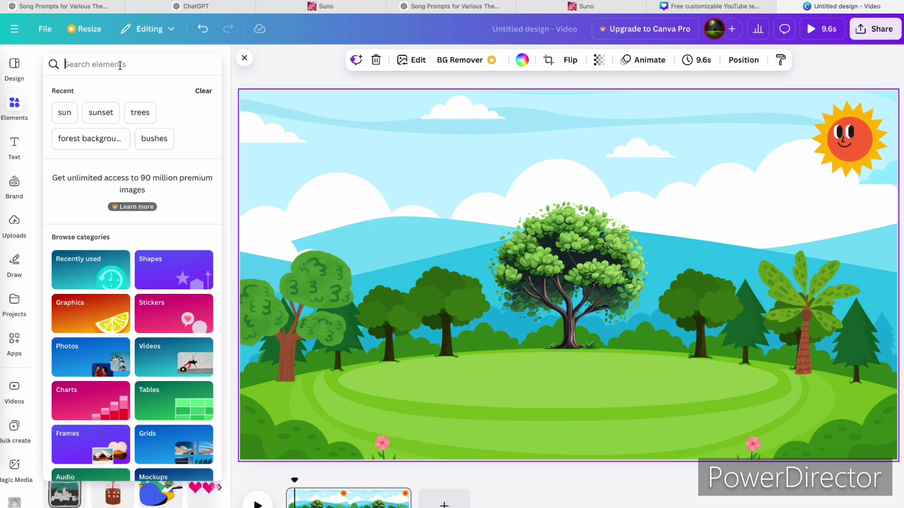
pyautogui.write('dog')
pyautogui.press('Return')
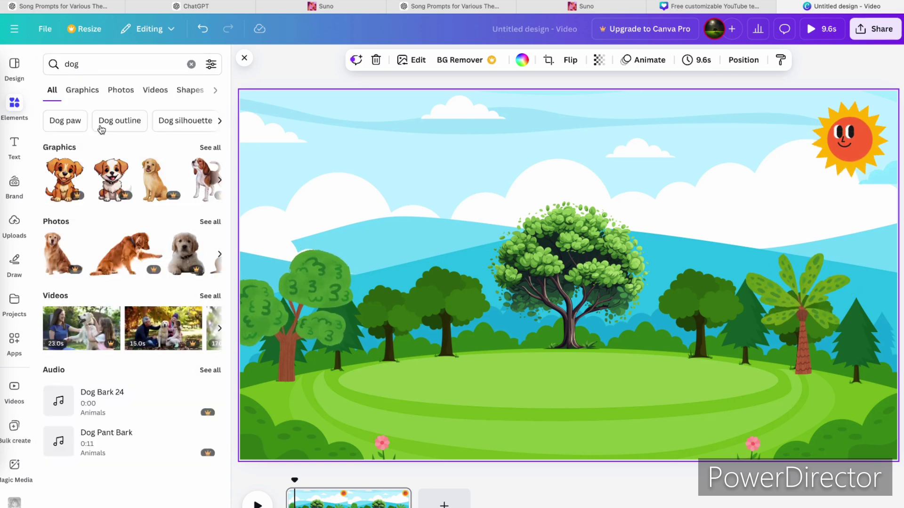
pyautogui.click(217, 151)
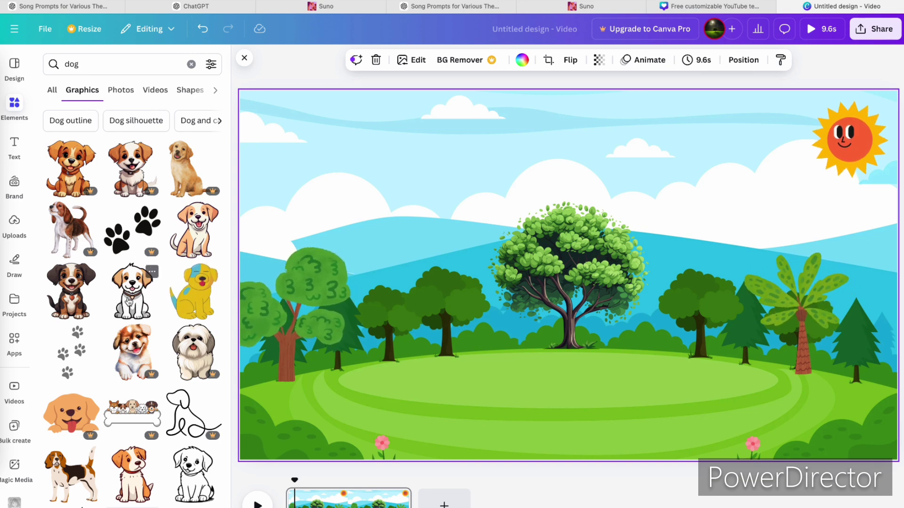
pyautogui.click(143, 293)
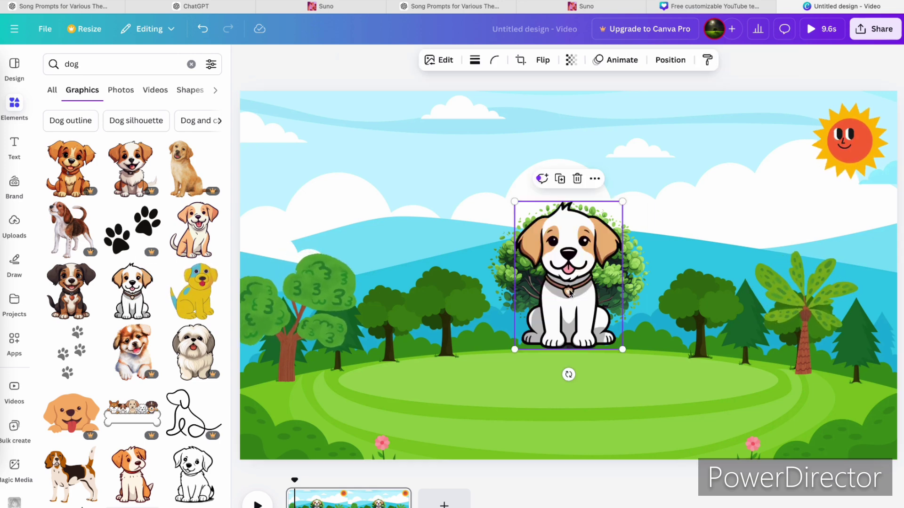
pyautogui.moveTo(568, 290); pyautogui.dragTo(561, 372)
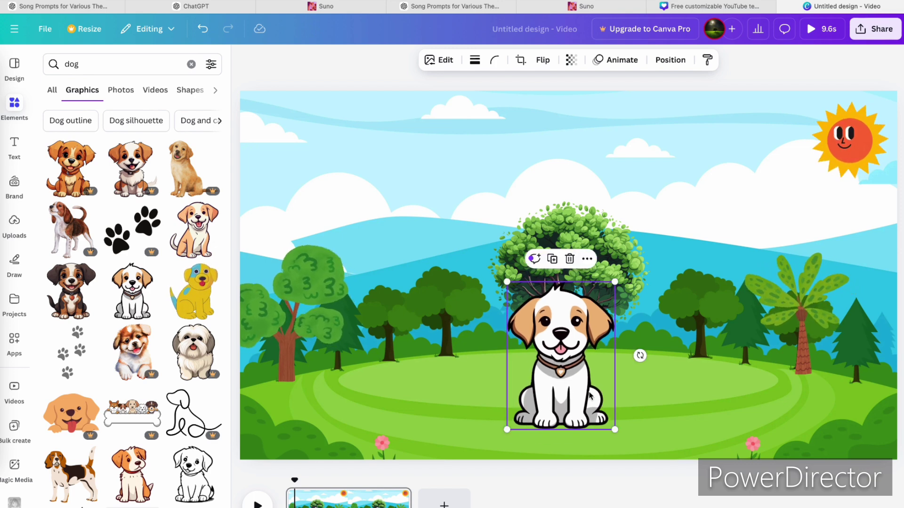
pyautogui.click(570, 260)
# Step: Search Google in a new browser tab for "dog animation images" and show the image results
pyautogui.press('super+t')
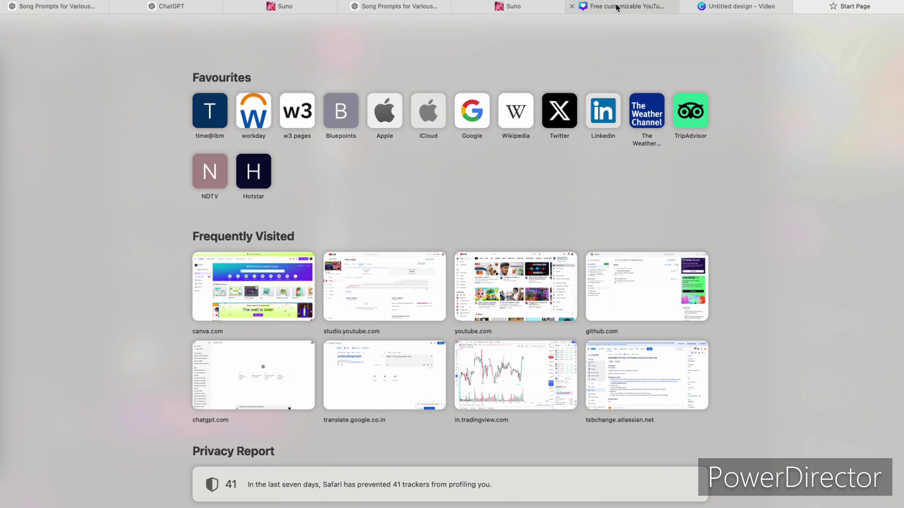
pyautogui.write('dog')
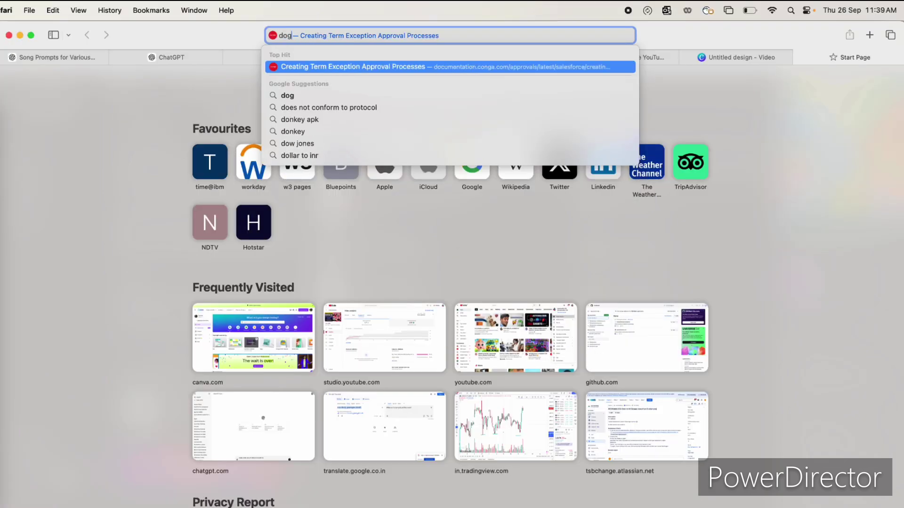
pyautogui.write(' animation images')
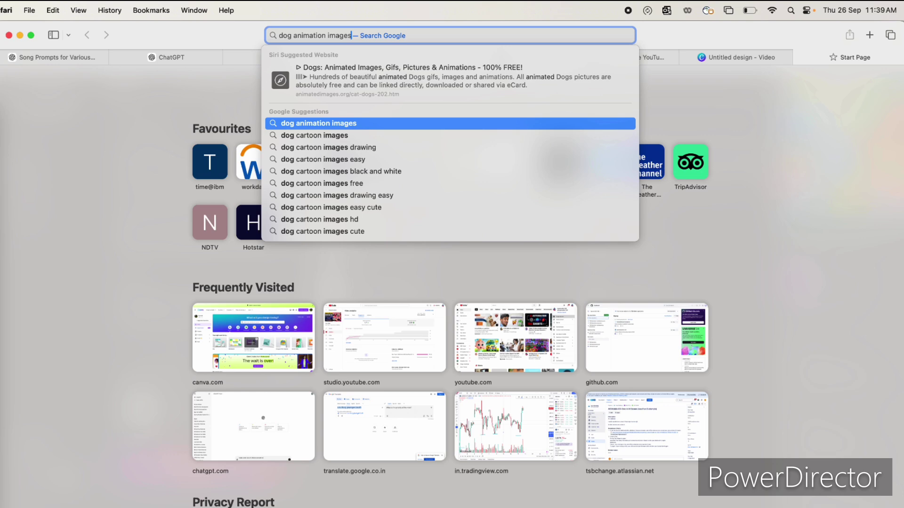
pyautogui.press('Return')
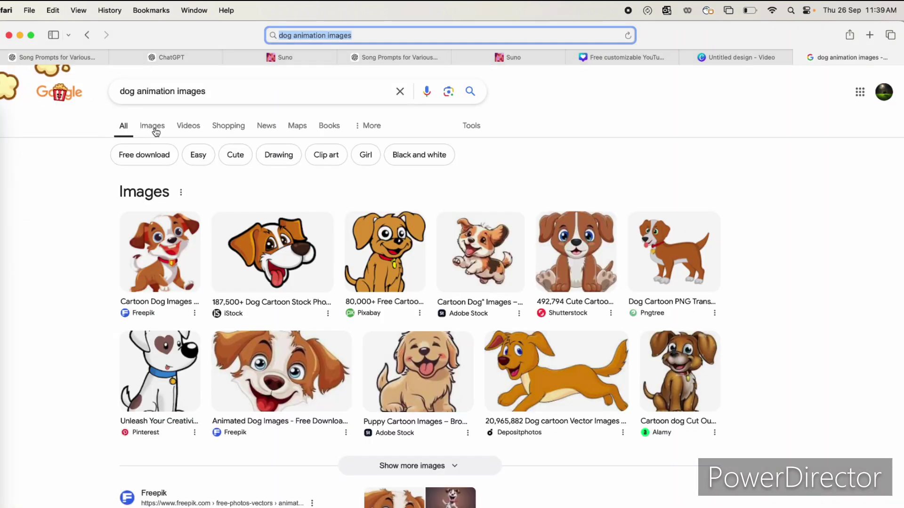
pyautogui.click(155, 132)
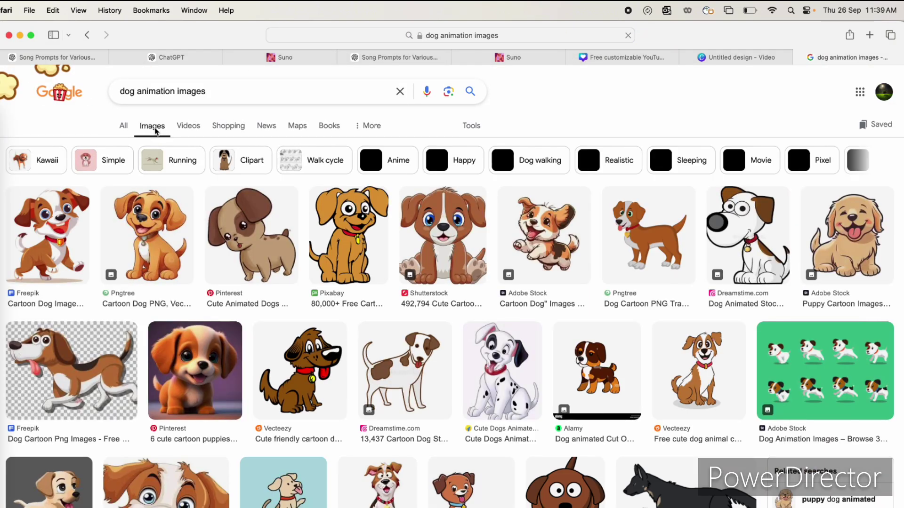
# Step: Choose the Adobe Stock cream puppy with red-brown patches and a blue bone-tag collar, and save its image to Downloads
pyautogui.click(537, 281)
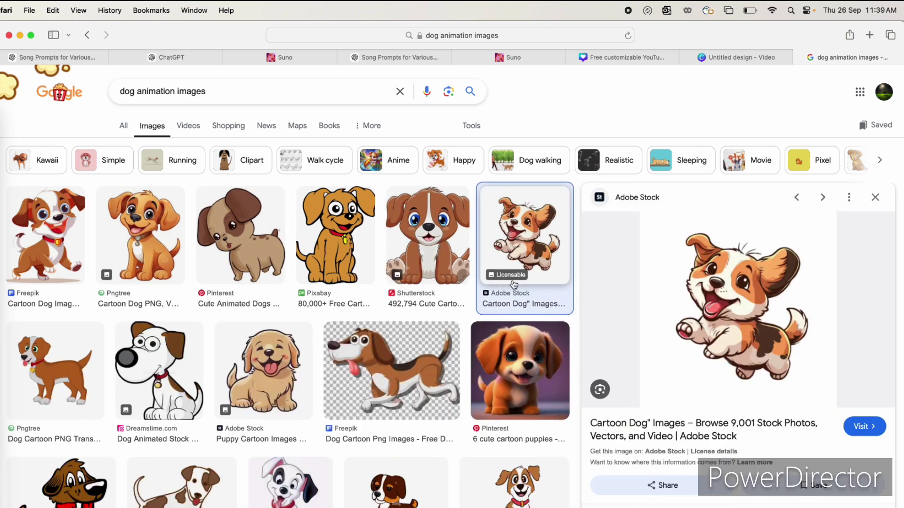
pyautogui.scroll(-4, 513, 283)
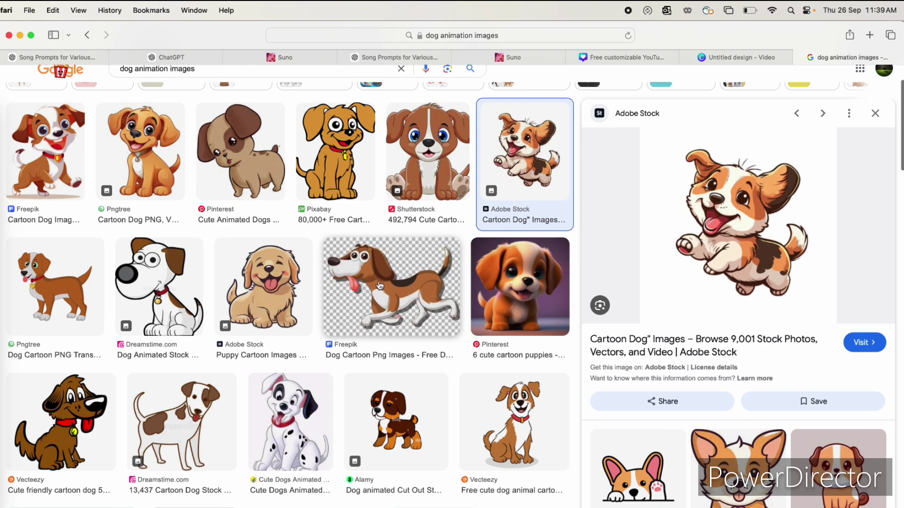
pyautogui.click(284, 439)
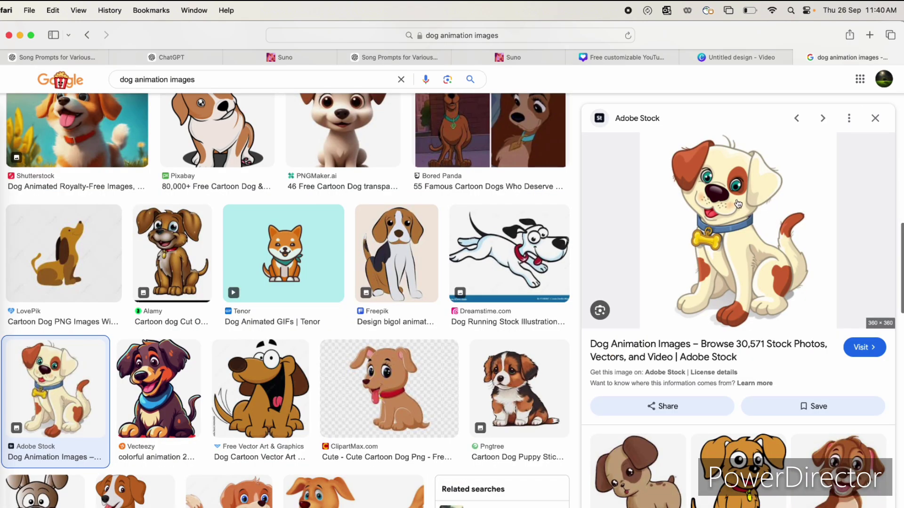
pyautogui.rightClick(737, 202)
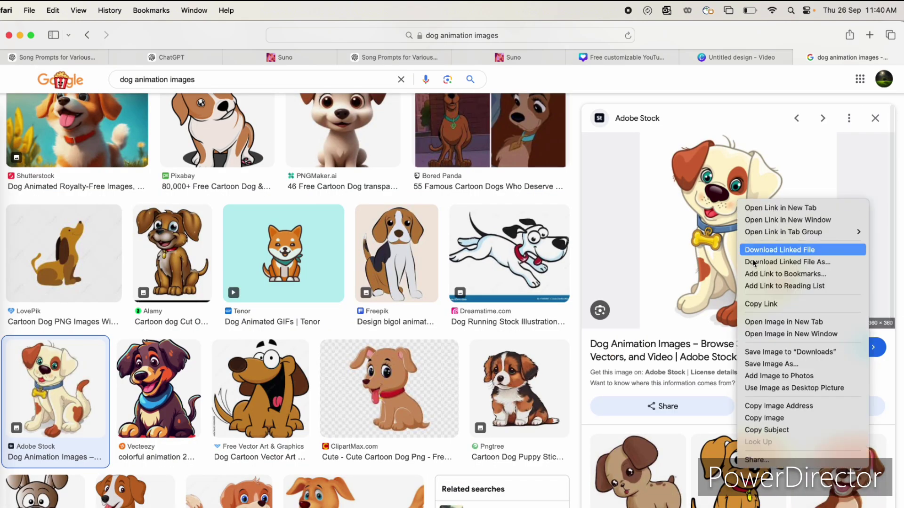
pyautogui.rightClick(683, 200)
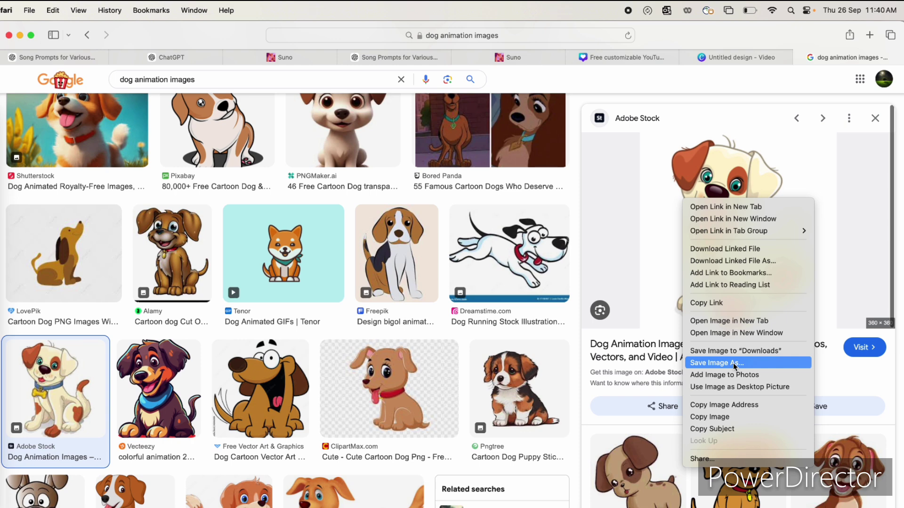
pyautogui.click(734, 366)
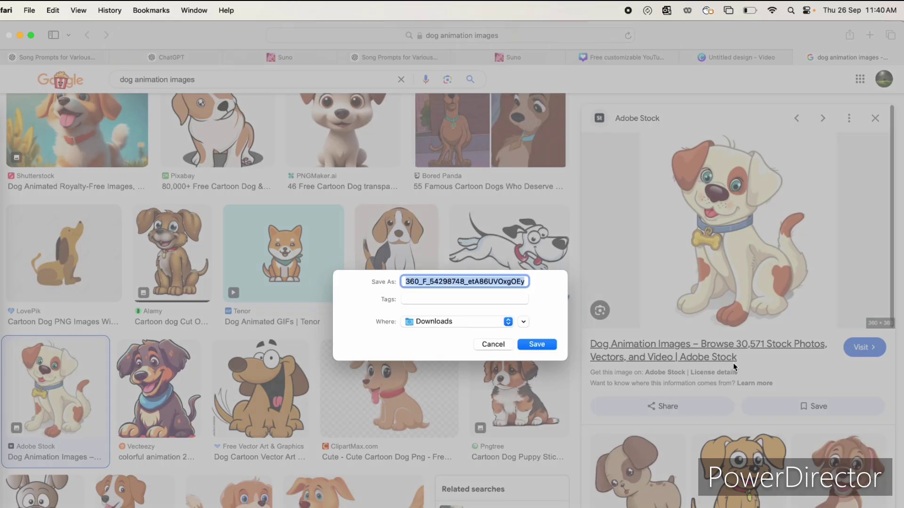
pyautogui.click(540, 345)
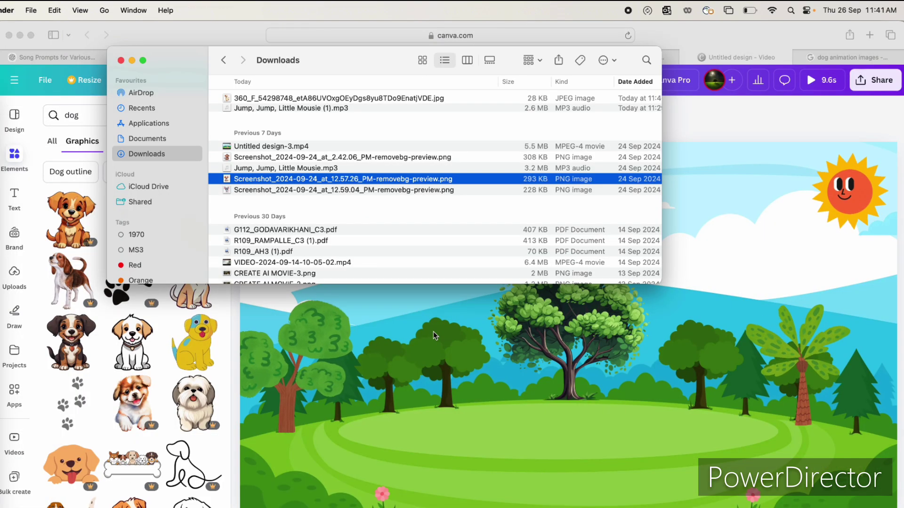
# Step: View the puppy cutout Screenshot_2024-09-24_at_12.57.26_PM-removebg-preview.png from the Downloads folder and close it
pyautogui.press('Escape')
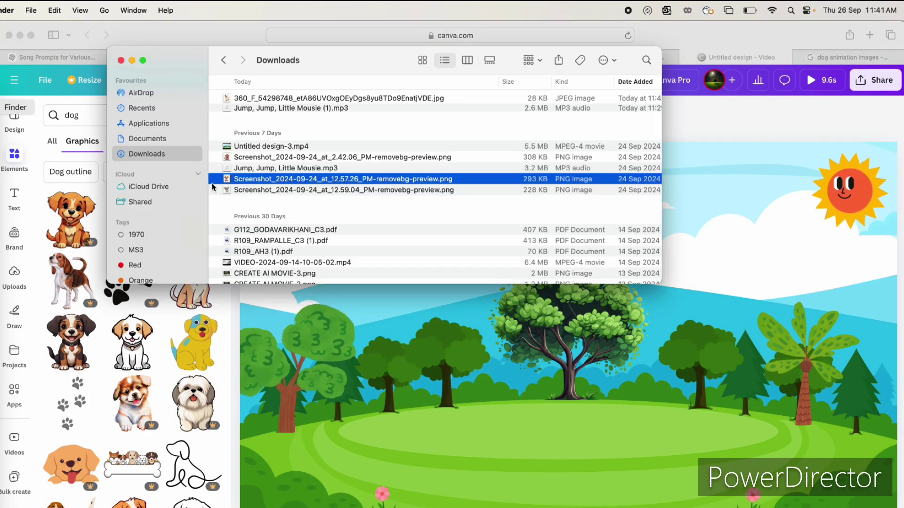
pyautogui.doubleClick(253, 180)
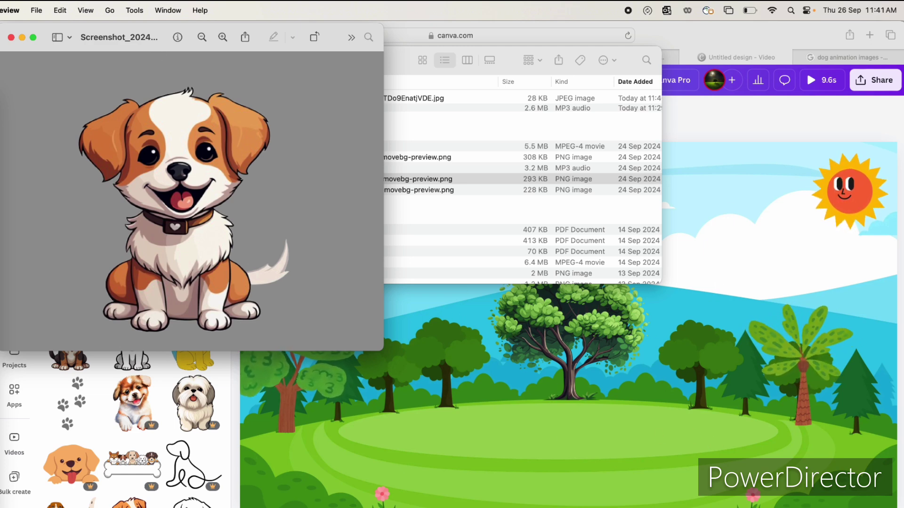
pyautogui.click(11, 37)
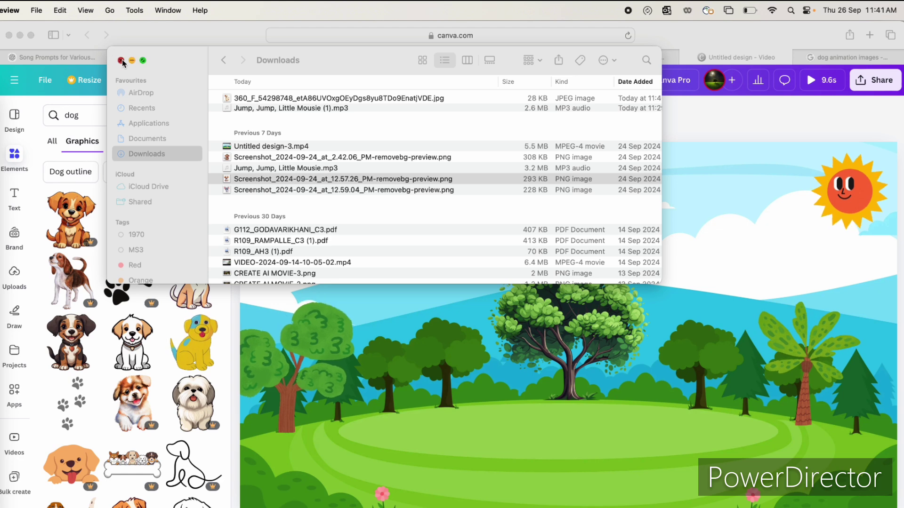
pyautogui.press('Escape')
# Step: Search the web for "background remover" in a new browser tab and open the remove.bg site
pyautogui.click(869, 35)
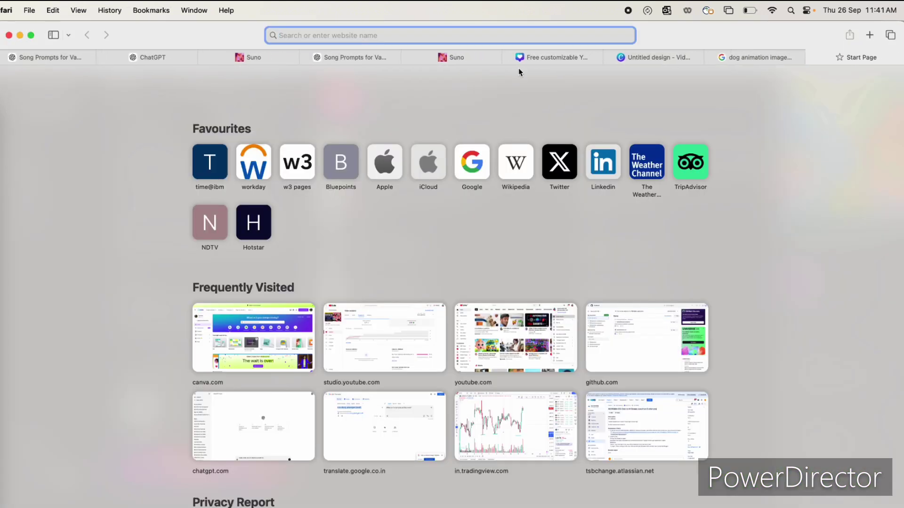
pyautogui.write('backgr')
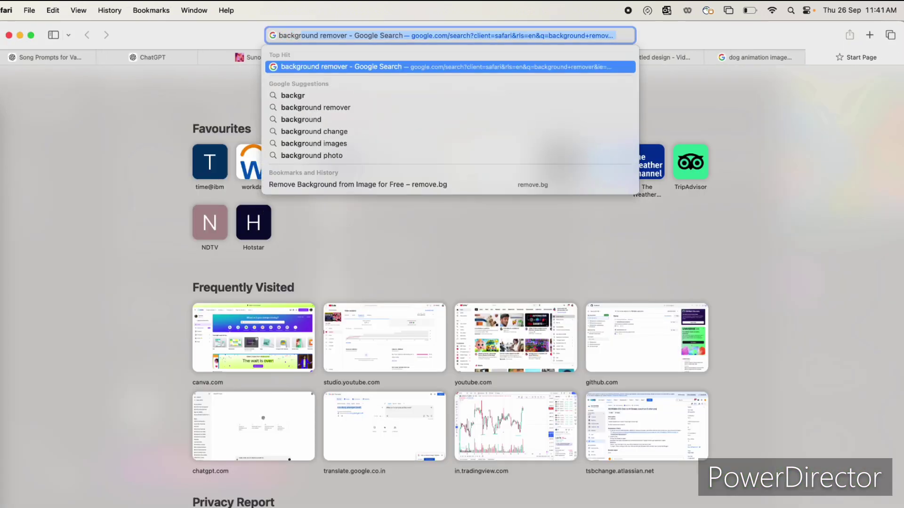
pyautogui.press('Return')
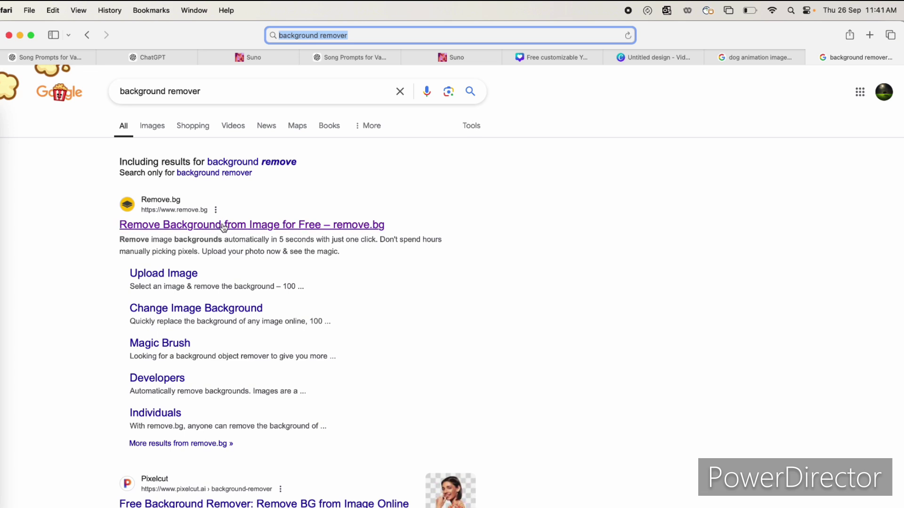
pyautogui.click(224, 226)
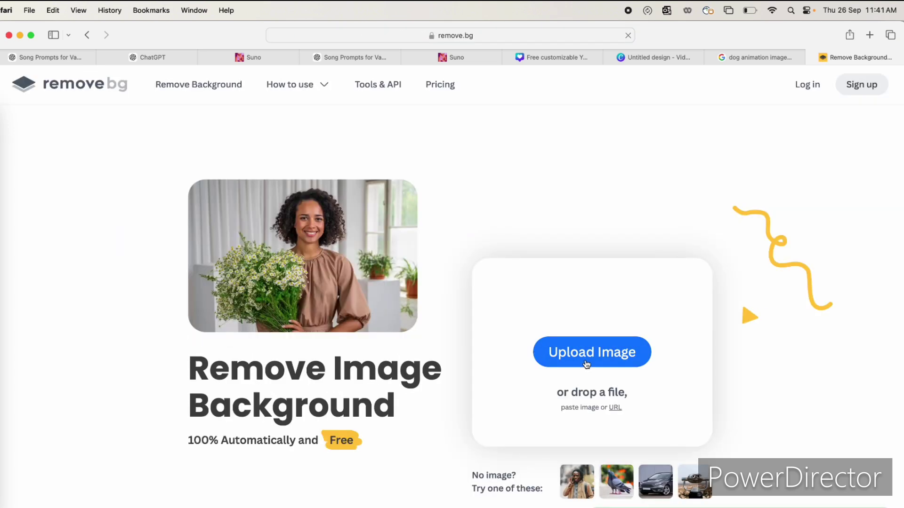
# Step: Upload the saved cream puppy JPEG from Downloads to remove its background, and download the 360 × 360 px cutout
pyautogui.click(593, 361)
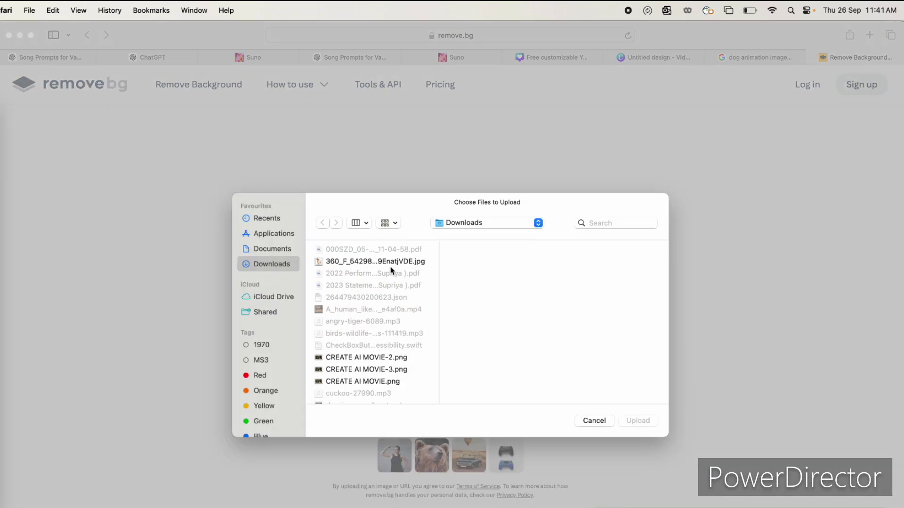
pyautogui.click(372, 262)
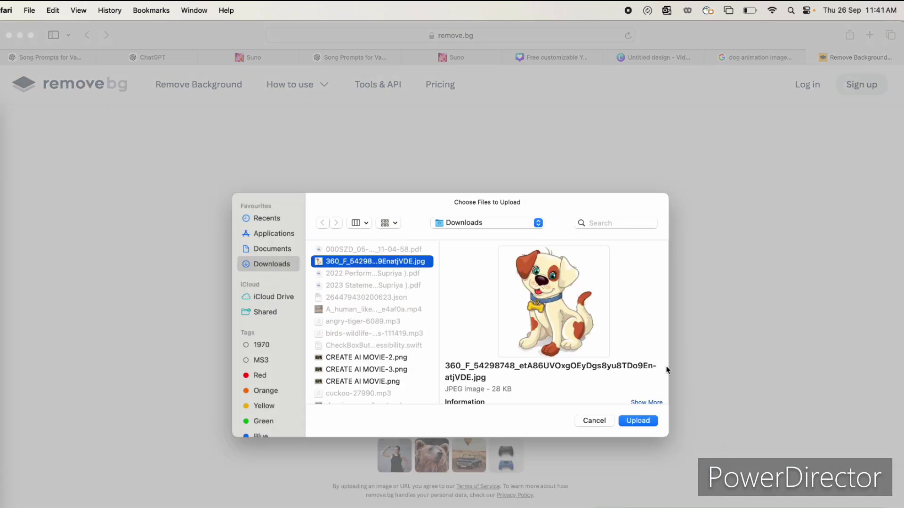
pyautogui.click(638, 421)
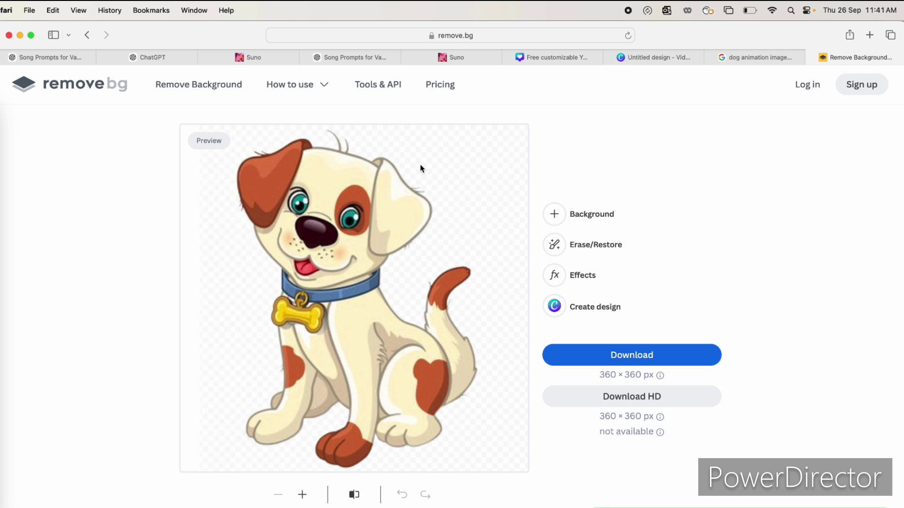
pyautogui.click(615, 361)
# Step: Return to the "background remover" search results and look over the listed sites
pyautogui.click(479, 37)
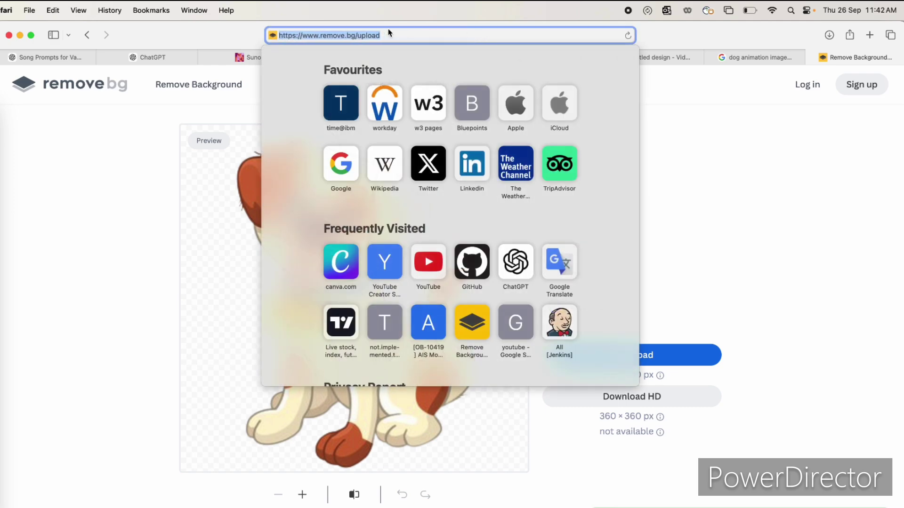
pyautogui.click(86, 35)
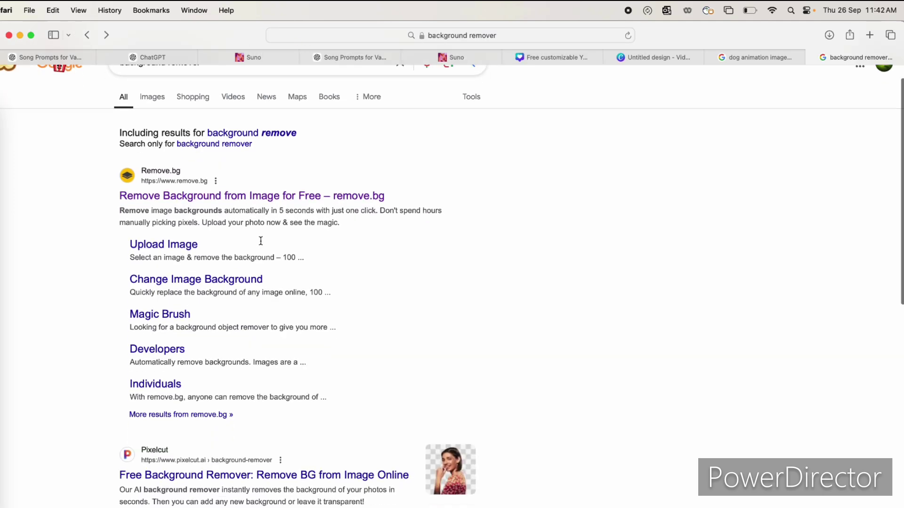
pyautogui.scroll(-2, 260, 241)
pyautogui.scroll(2, 261, 241)
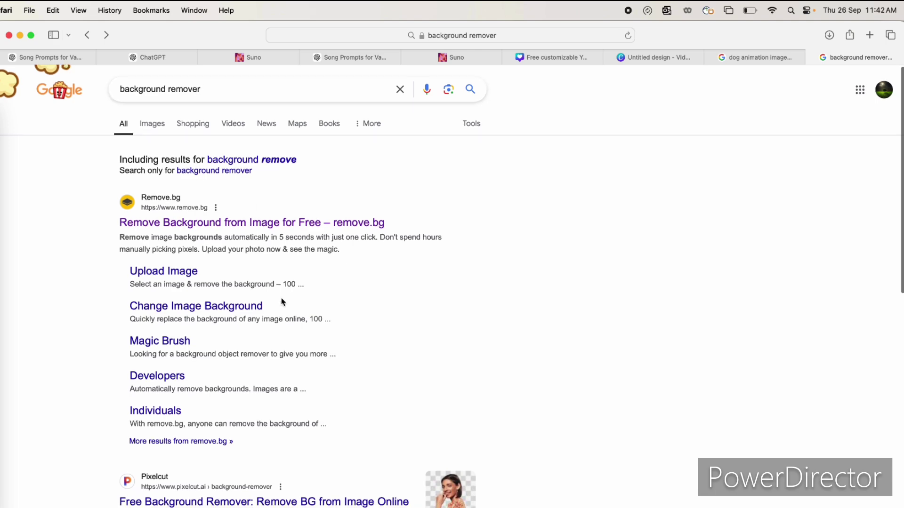
# Step: Look through the background remover search results and return to the Canva forest design
pyautogui.scroll(-4, 292, 303)
pyautogui.scroll(-3, 281, 302)
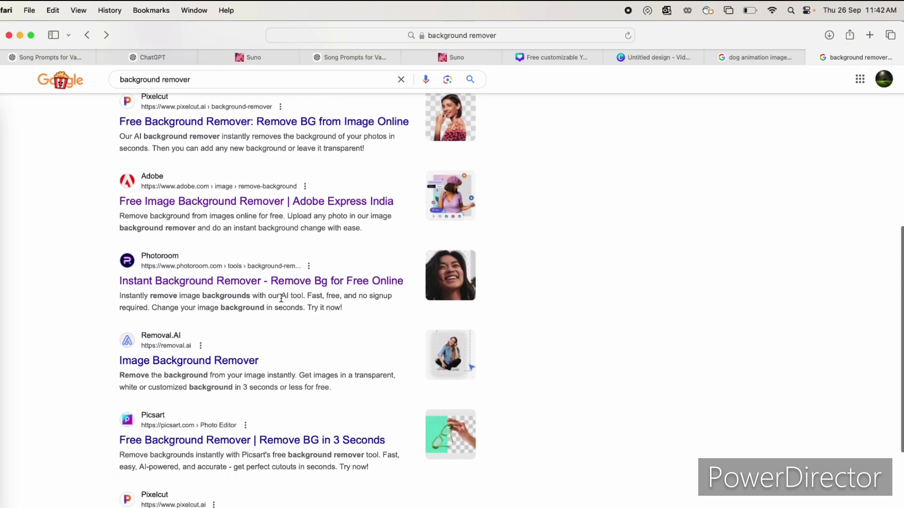
pyautogui.scroll(6, 281, 299)
pyautogui.scroll(-1, 281, 299)
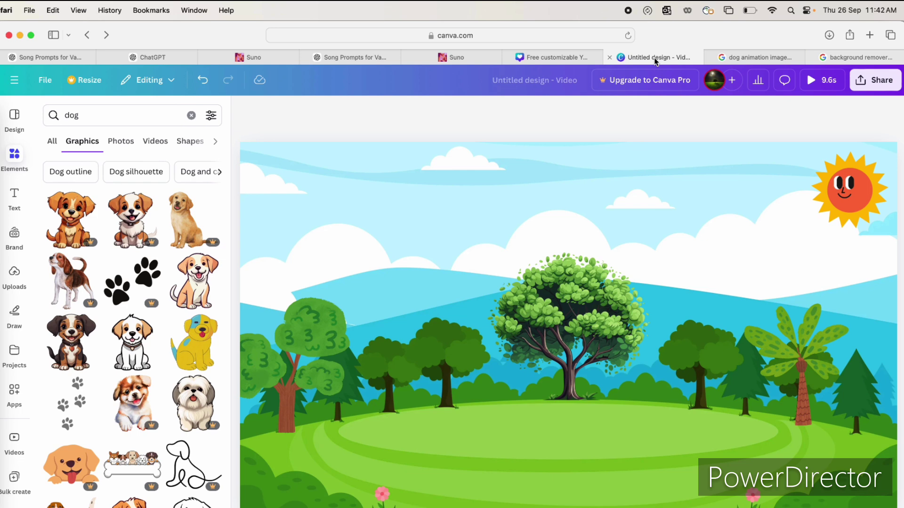
pyautogui.click(655, 58)
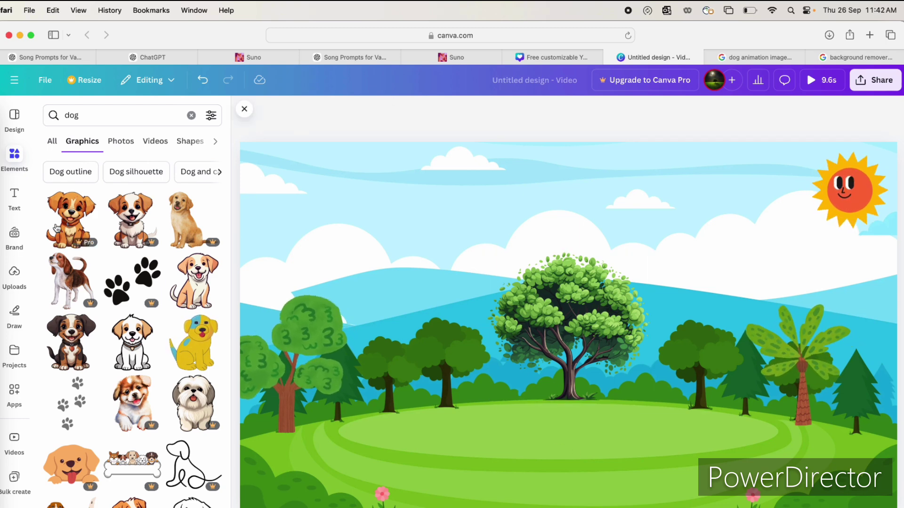
# Step: Try the white puppy graphic with tan ears from the dog results in front of the central tree and delete it
pyautogui.click(132, 342)
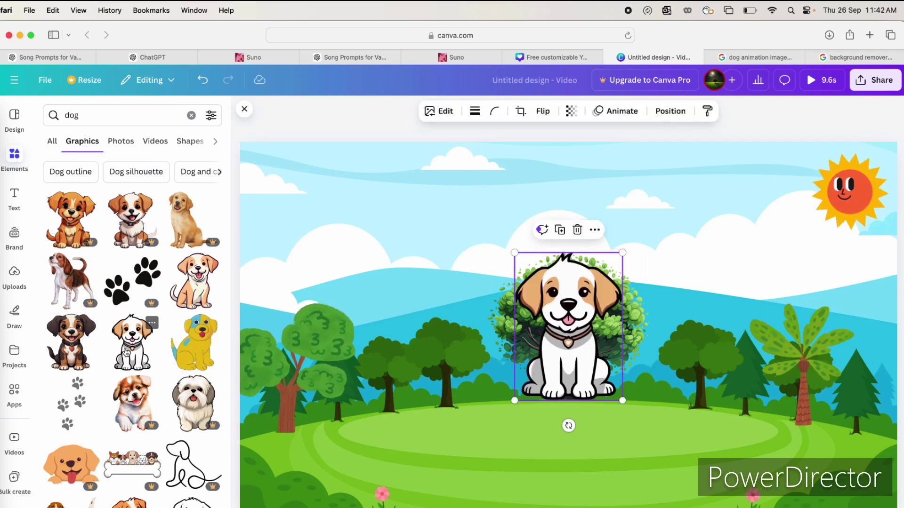
pyautogui.moveTo(576, 309); pyautogui.dragTo(593, 390)
pyautogui.moveTo(534, 332); pyautogui.dragTo(509, 302)
pyautogui.moveTo(566, 397); pyautogui.dragTo(569, 415)
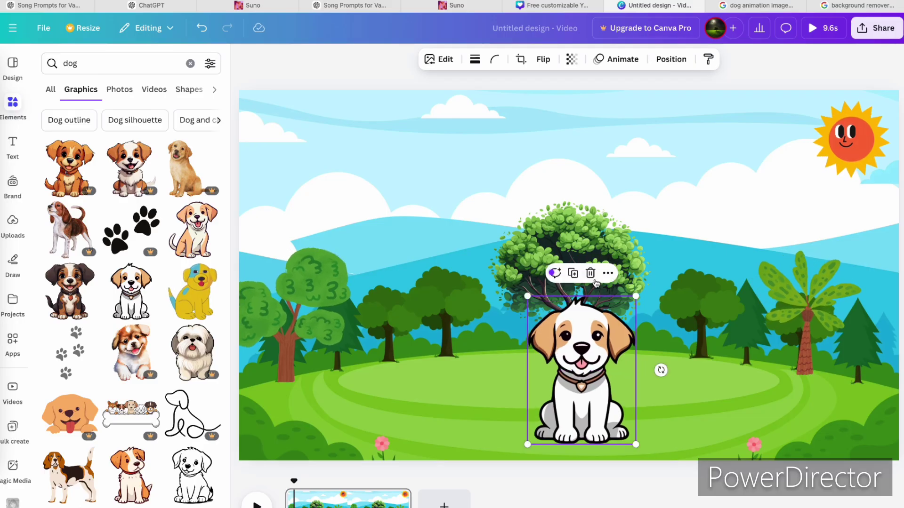
pyautogui.click(593, 278)
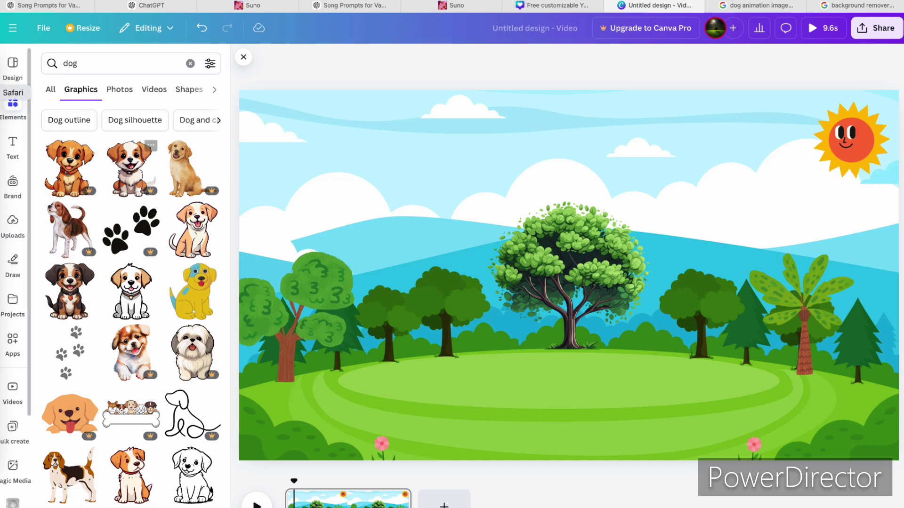
# Step: Upload the monkey cutout Screenshot_2024-09-24_at_2.42.06_PM-removebg-preview.png from Downloads to the design's image uploads, and remove its copy from the page
pyautogui.click(14, 228)
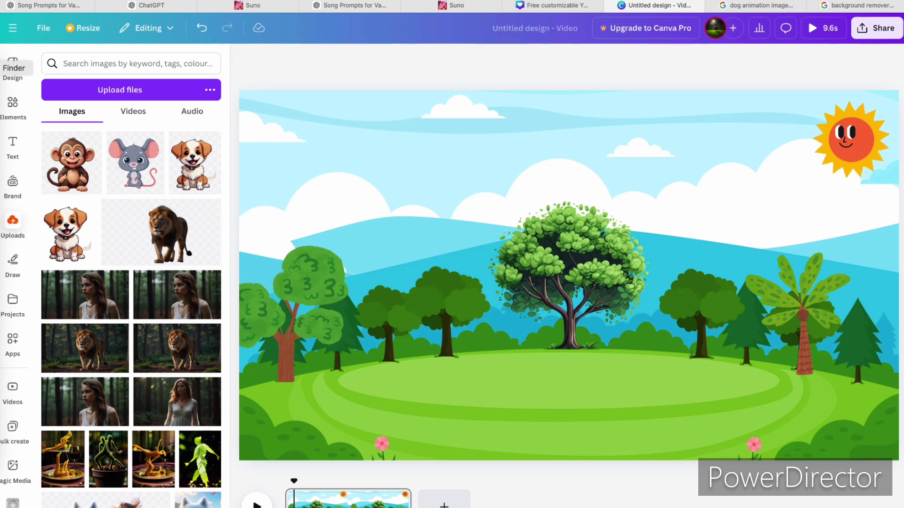
pyautogui.click(14, 68)
pyautogui.moveTo(489, 8); pyautogui.dragTo(601, 30)
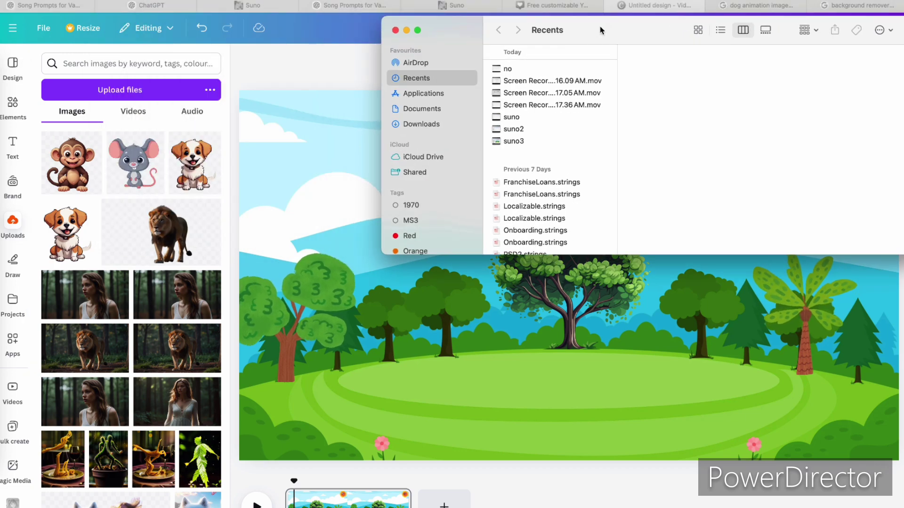
pyautogui.click(414, 109)
pyautogui.click(421, 125)
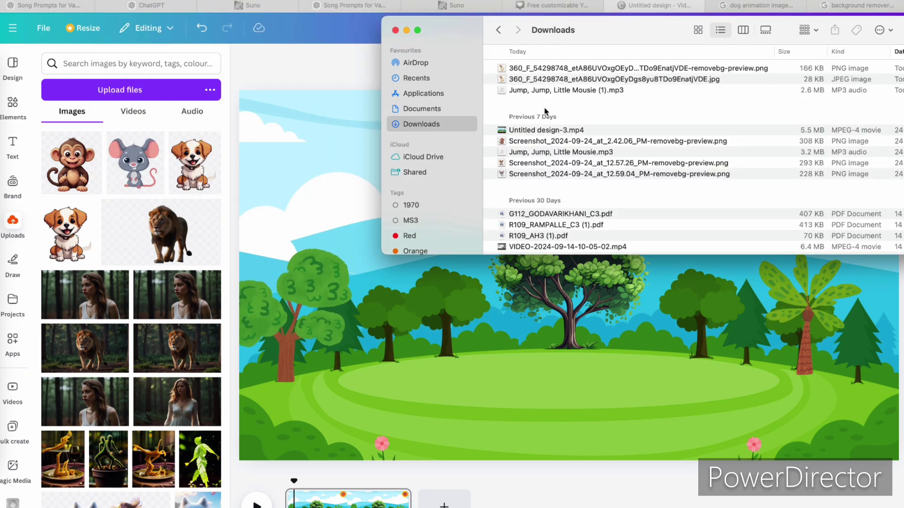
pyautogui.click(738, 141)
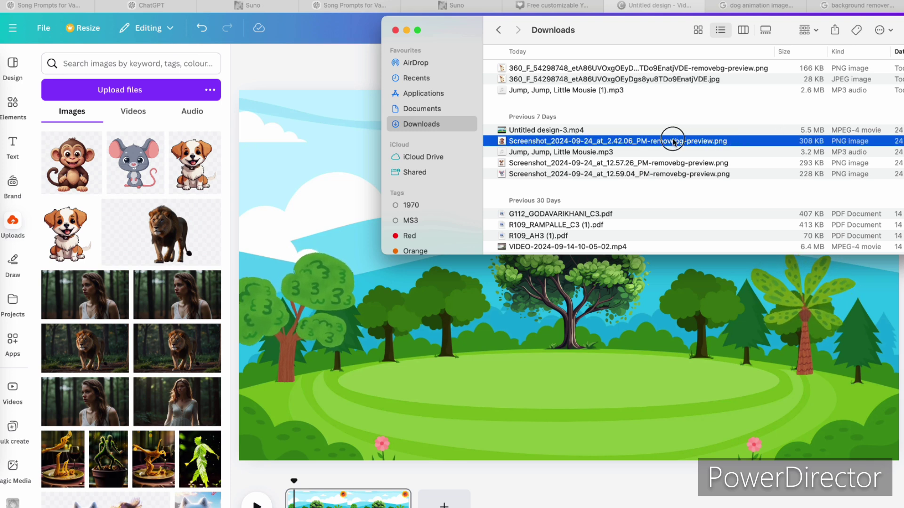
pyautogui.moveTo(716, 142); pyautogui.dragTo(240, 130)
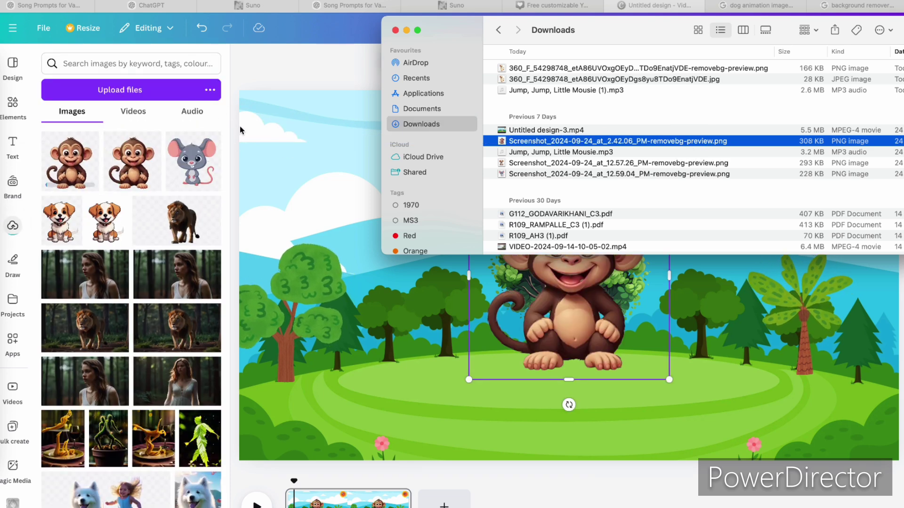
pyautogui.click(289, 213)
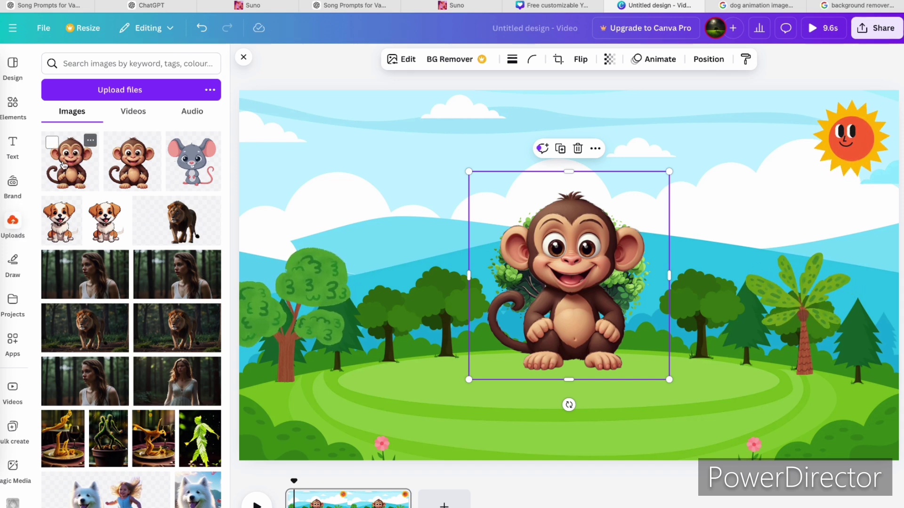
pyautogui.click(578, 149)
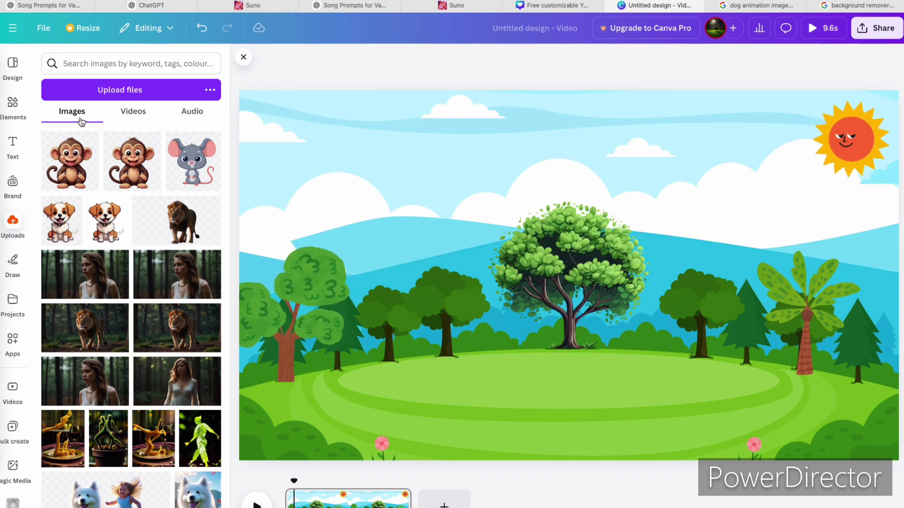
# Step: Upload the song Jump, Jump, Little Mousie.mp3 from the Downloads folder to the design's audio uploads
pyautogui.click(132, 118)
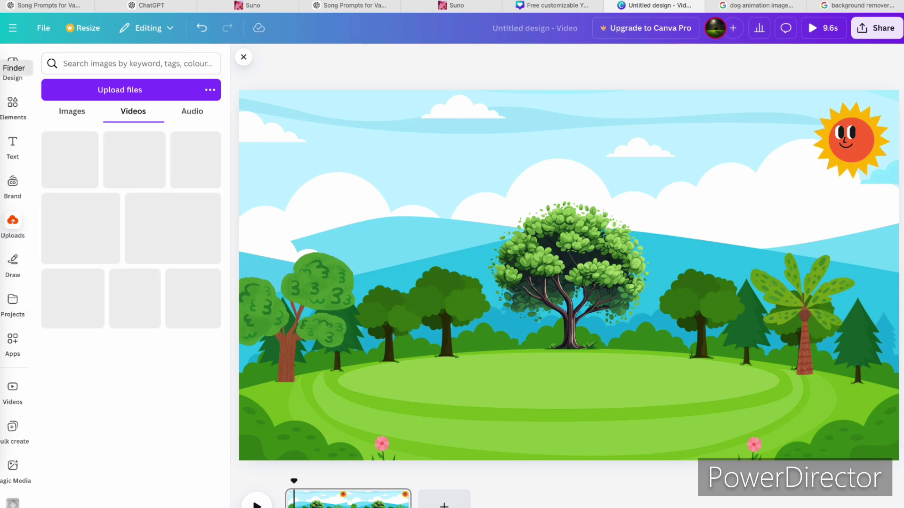
pyautogui.click(4, 68)
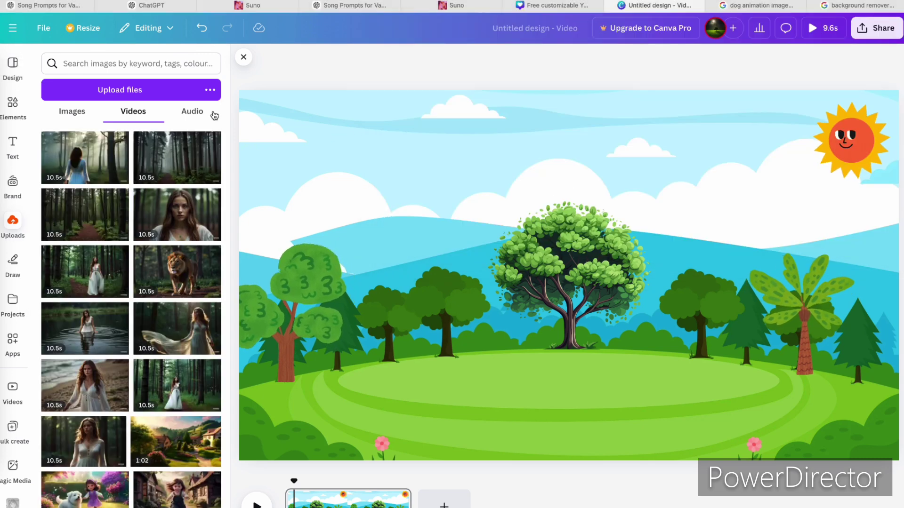
pyautogui.click(199, 118)
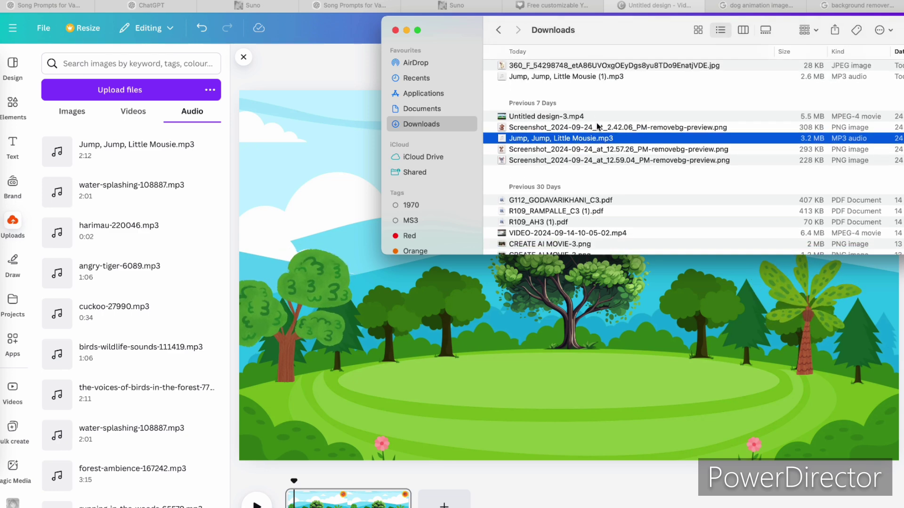
pyautogui.moveTo(614, 121); pyautogui.dragTo(151, 145)
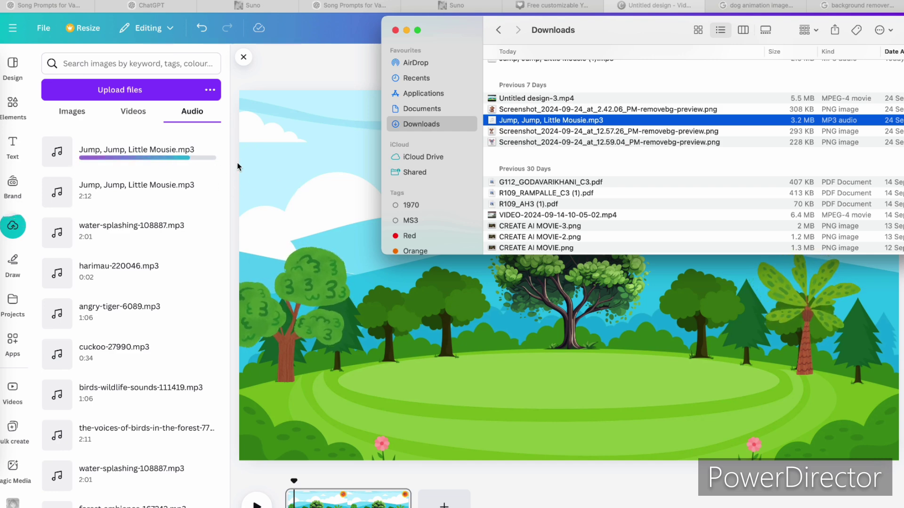
pyautogui.click(306, 161)
# Step: Add the uploaded brown-and-white puppy to the page and place it on the grass in front of the central tree
pyautogui.click(353, 450)
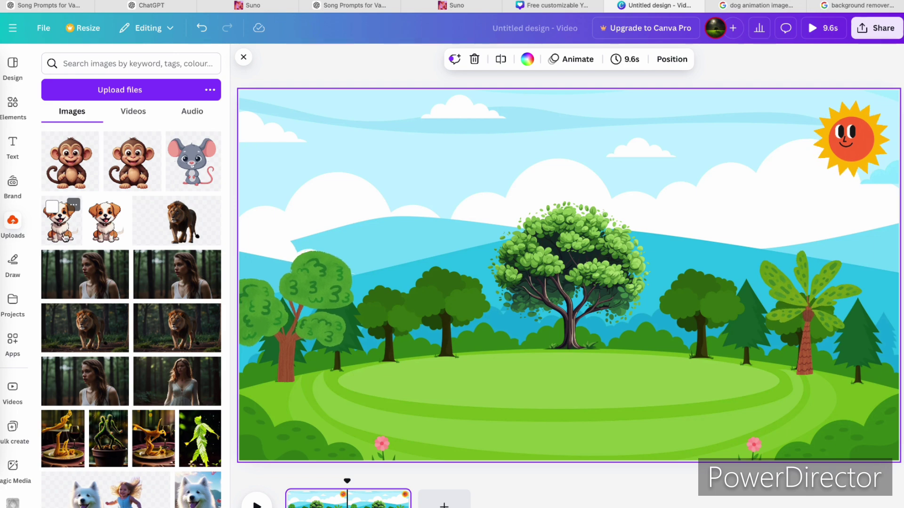
pyautogui.click(106, 222)
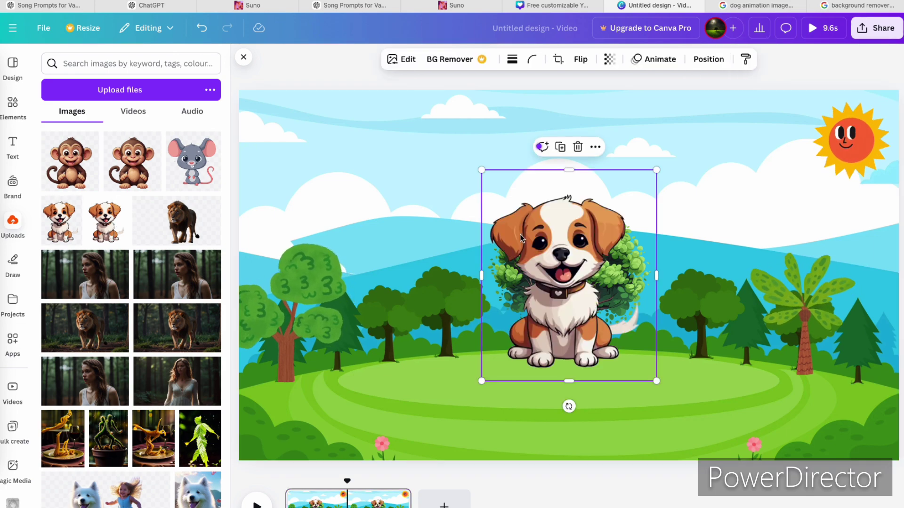
pyautogui.moveTo(589, 244); pyautogui.dragTo(602, 325)
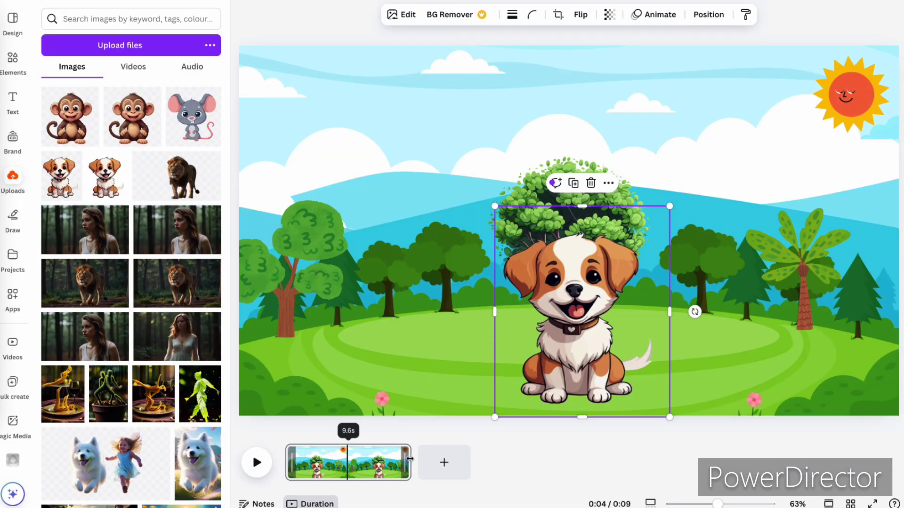
# Step: Shorten the puppy page's duration to 5.0 seconds
pyautogui.moveTo(410, 459); pyautogui.dragTo(351, 459)
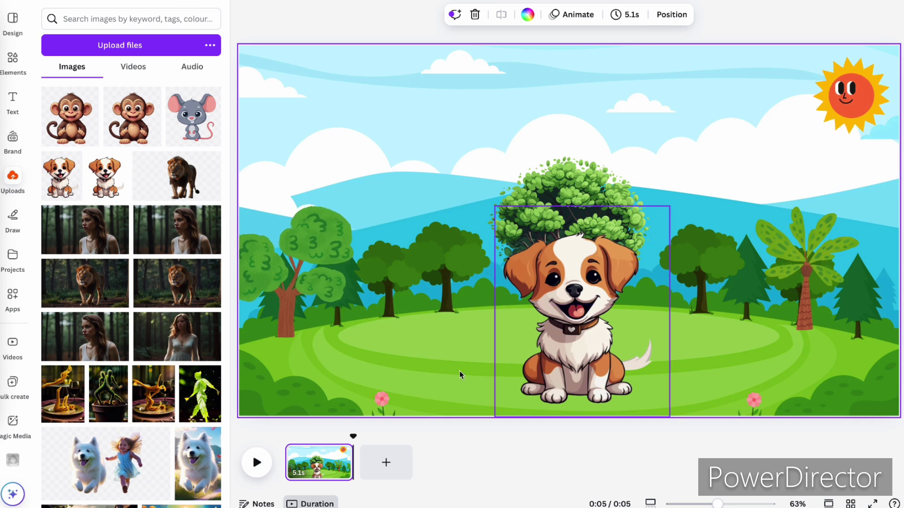
pyautogui.click(354, 467)
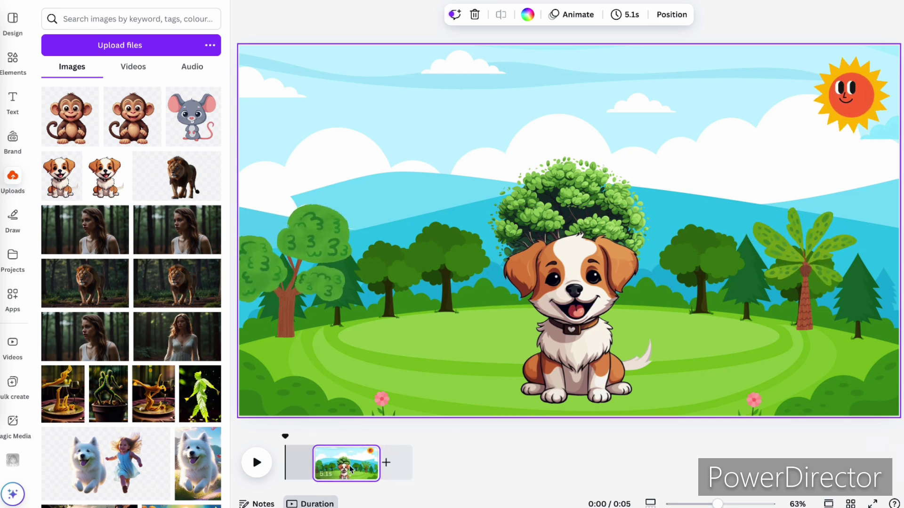
pyautogui.moveTo(354, 466); pyautogui.dragTo(351, 444)
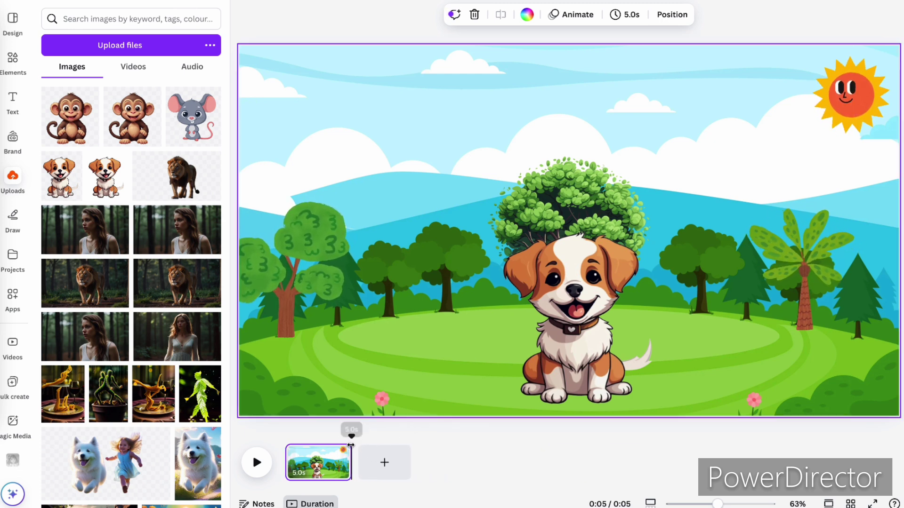
# Step: Copy the forest background image from the puppy page, add a second page and paste the background onto it
pyautogui.click(313, 470)
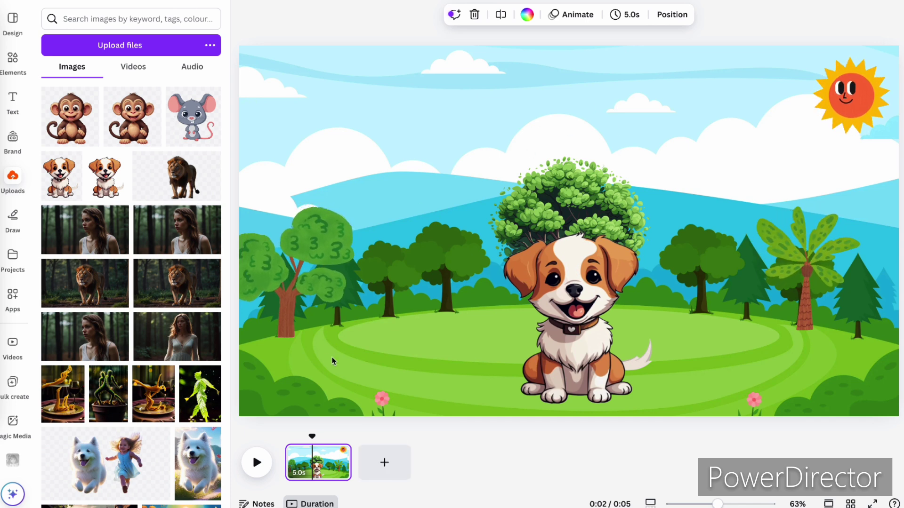
pyautogui.rightClick(419, 139)
pyautogui.rightClick(472, 115)
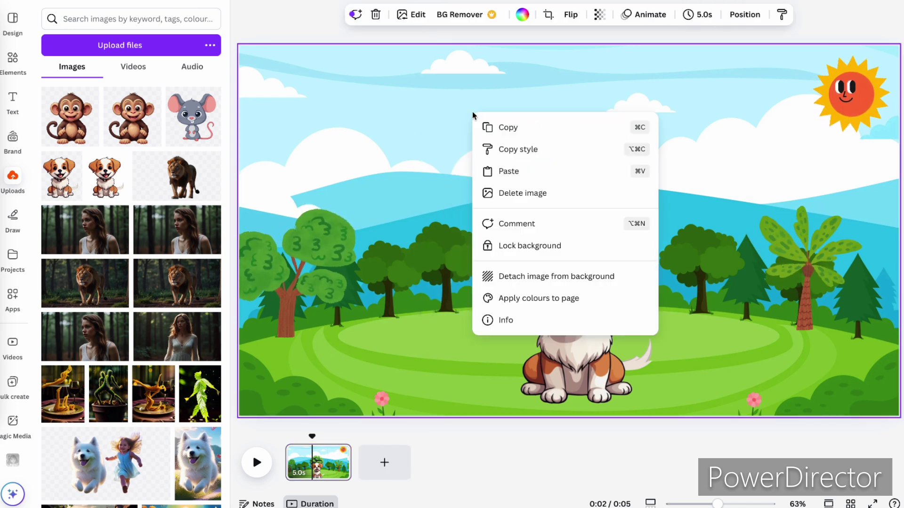
pyautogui.click(501, 125)
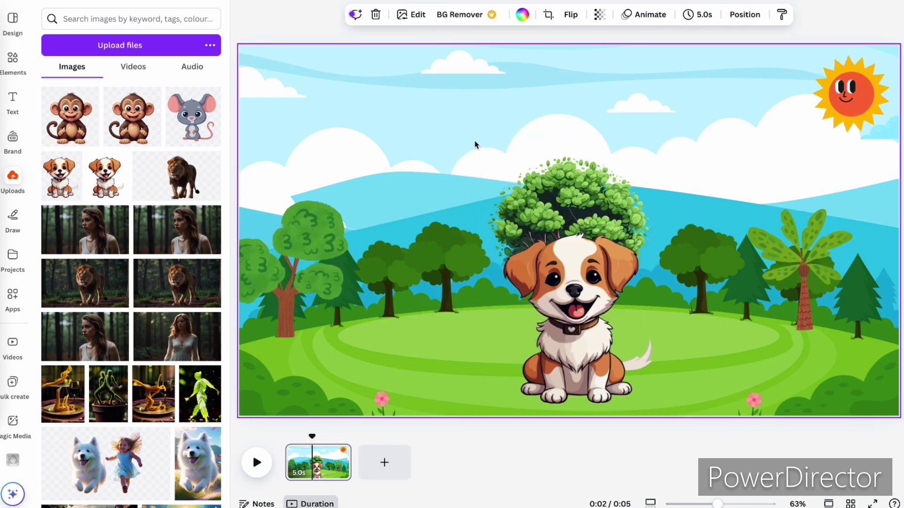
pyautogui.click(380, 463)
pyautogui.rightClick(407, 269)
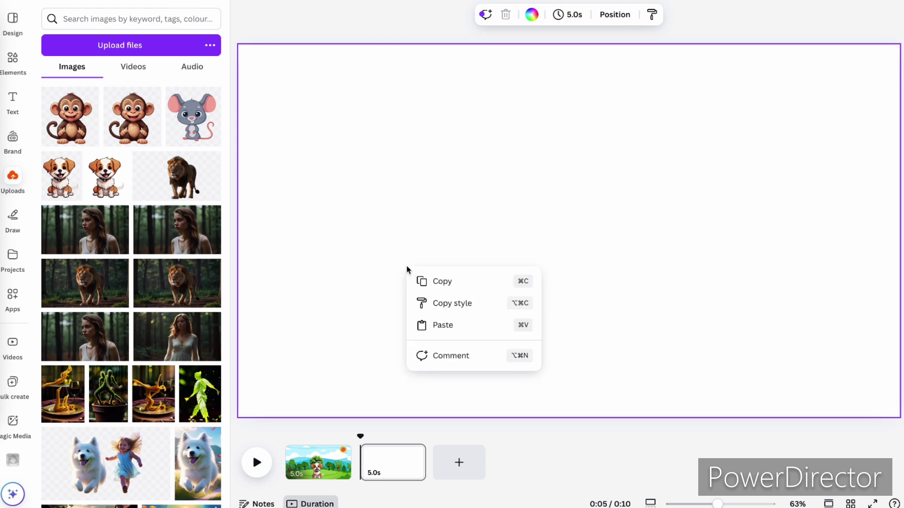
pyautogui.click(443, 326)
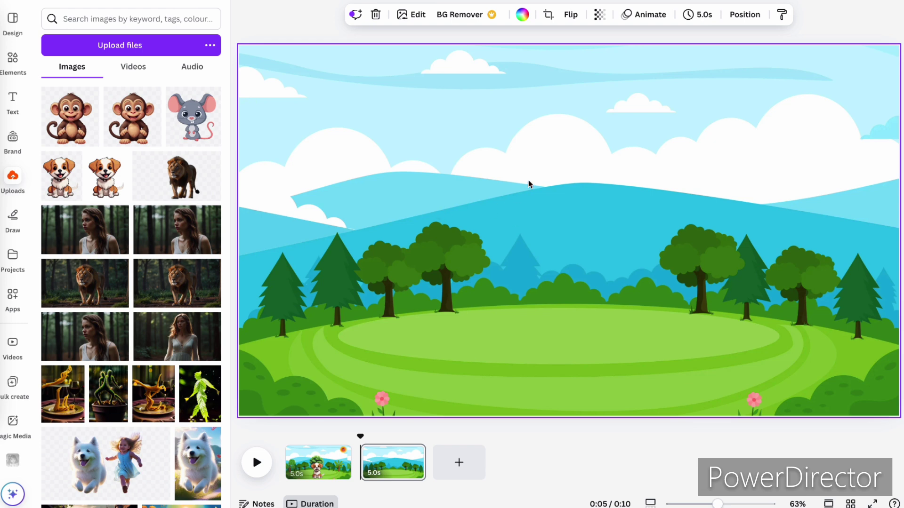
# Step: Add the uploaded grey mouse to the second page and place it on the grass near the page's centre
pyautogui.click(397, 464)
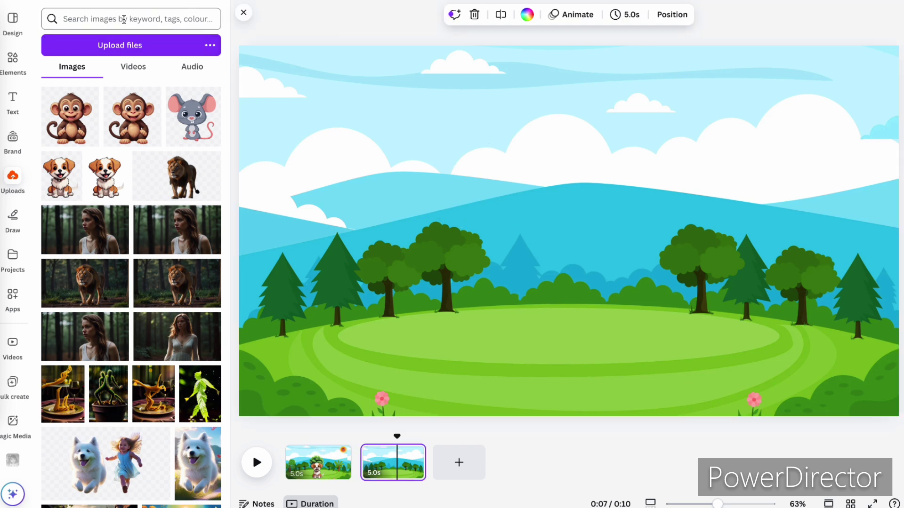
pyautogui.click(12, 57)
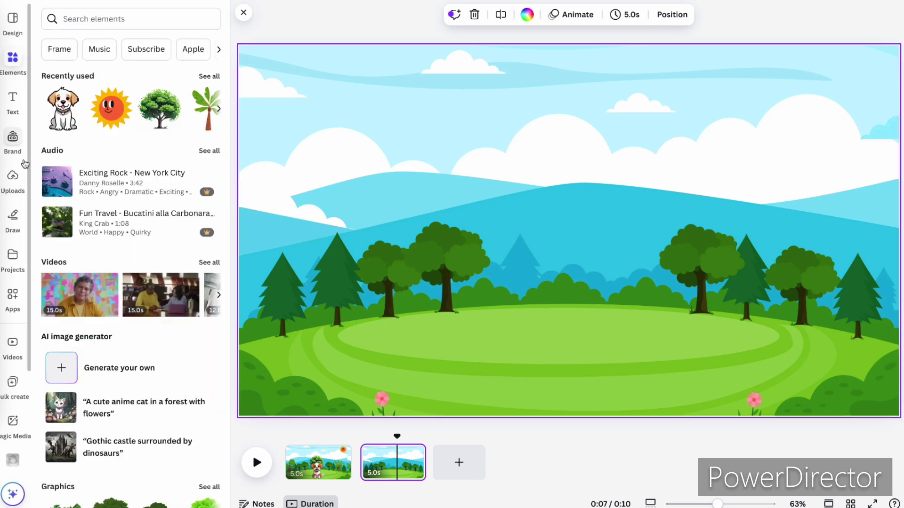
pyautogui.click(9, 186)
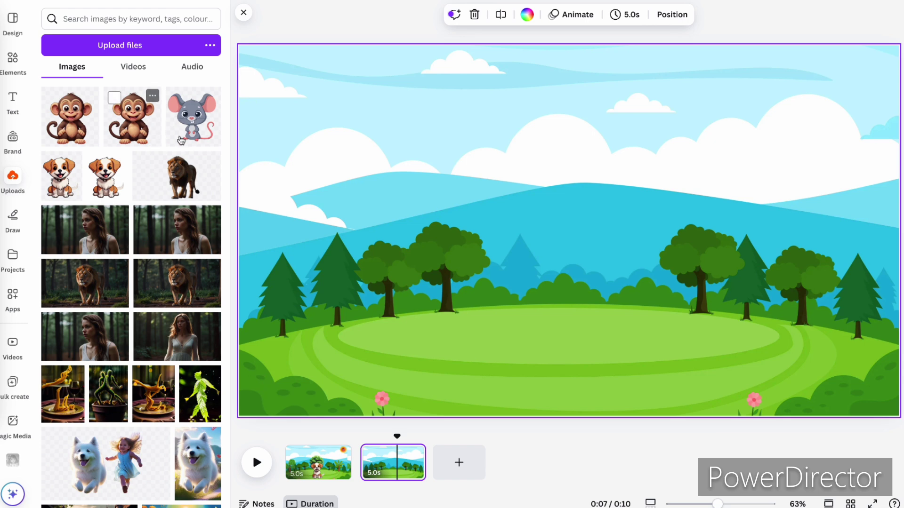
pyautogui.click(191, 130)
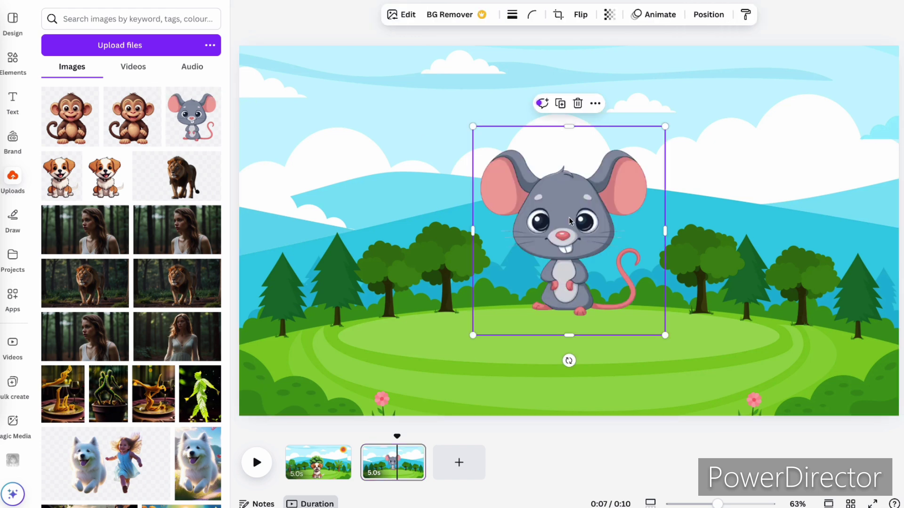
pyautogui.moveTo(568, 217); pyautogui.dragTo(580, 305)
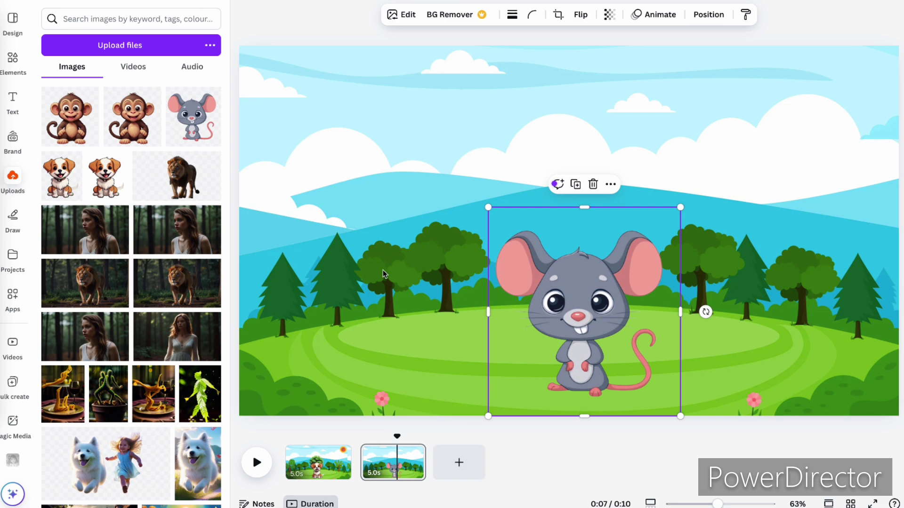
# Step: Add a third page with a copy of the mouse page's forest background and place the uploaded brown monkey on the grass near its centre
pyautogui.rightClick(418, 100)
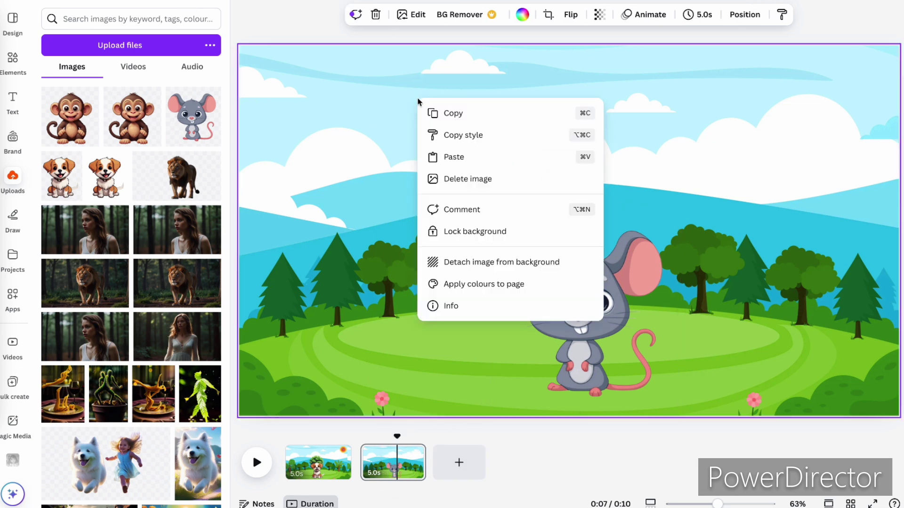
pyautogui.click(472, 114)
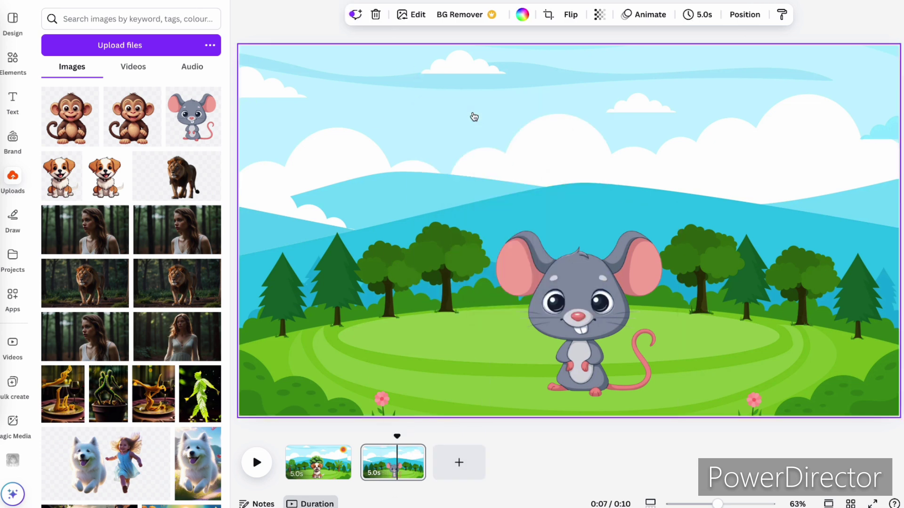
pyautogui.click(459, 464)
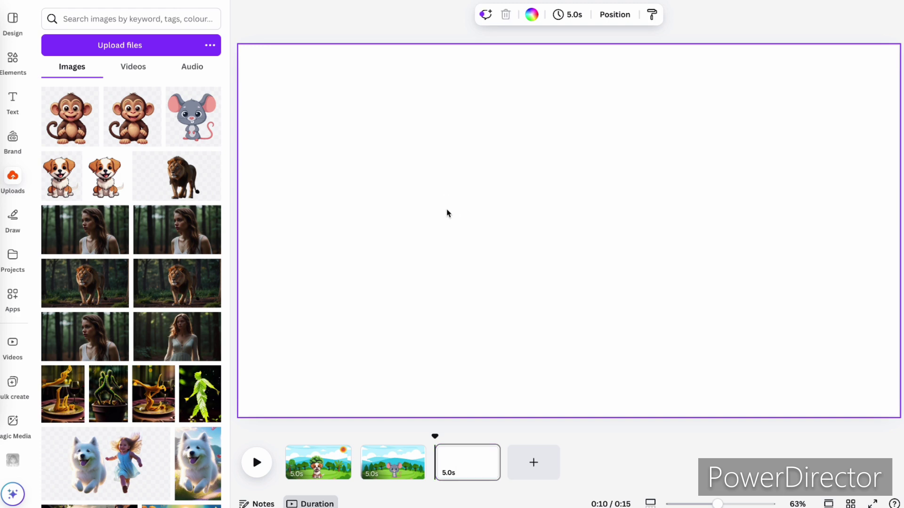
pyautogui.hotkey('ctrl', 'v')
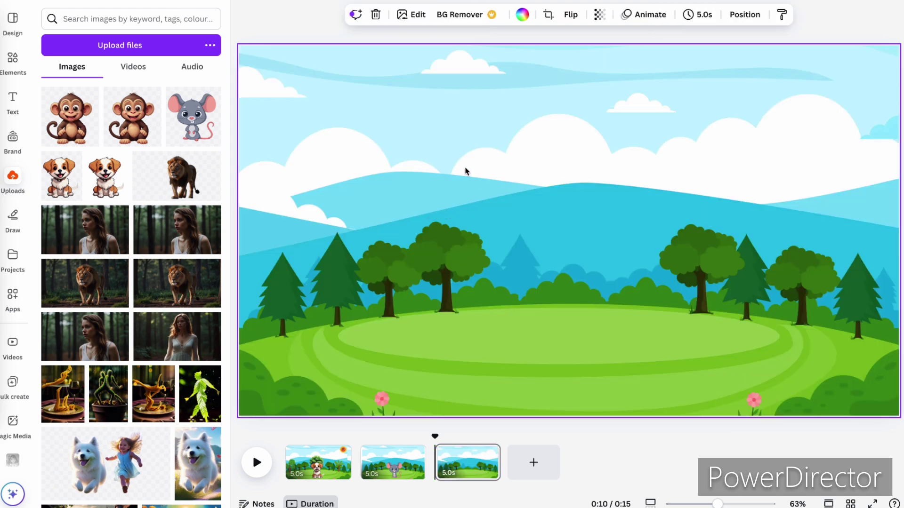
pyautogui.click(133, 118)
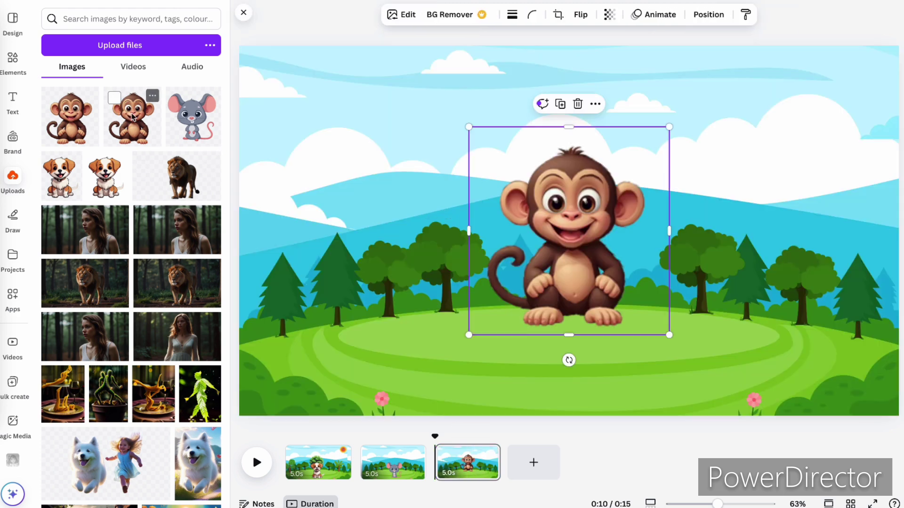
pyautogui.moveTo(549, 205); pyautogui.dragTo(559, 265)
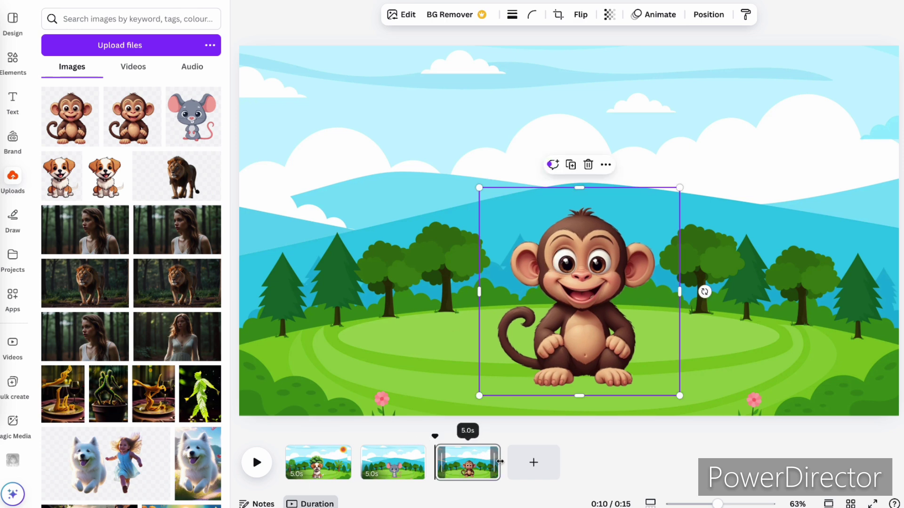
# Step: Extend the end of the mouse page slightly in the timeline and look through the puppy, mouse and monkey pages
pyautogui.click(421, 466)
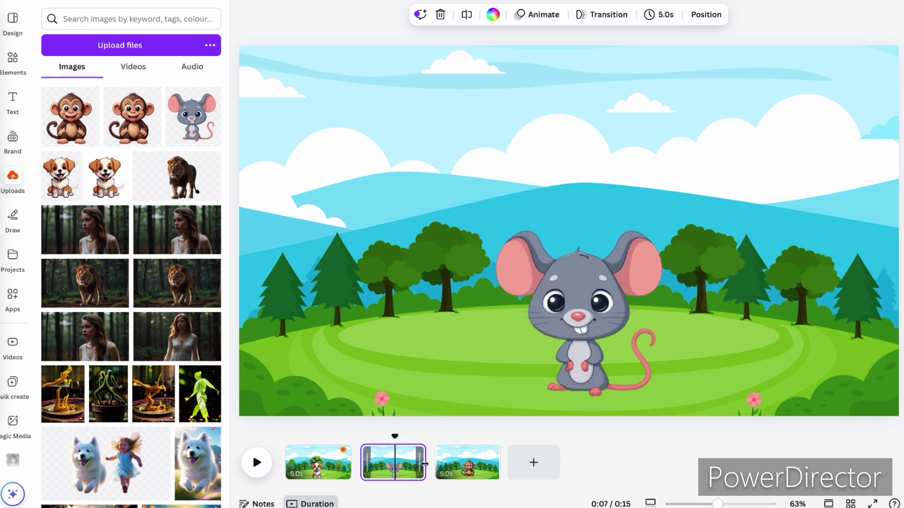
pyautogui.moveTo(424, 463)
pyautogui.mouseDown()
pyautogui.moveTo(489, 463)
pyautogui.moveTo(415, 460)
pyautogui.moveTo(427, 460)
pyautogui.mouseUp()
pyautogui.click(469, 468)
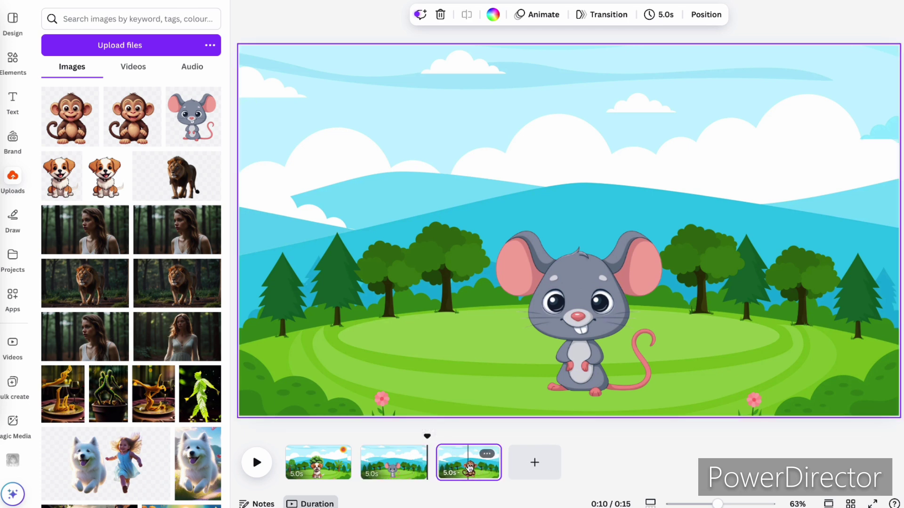
pyautogui.click(394, 467)
pyautogui.click(319, 472)
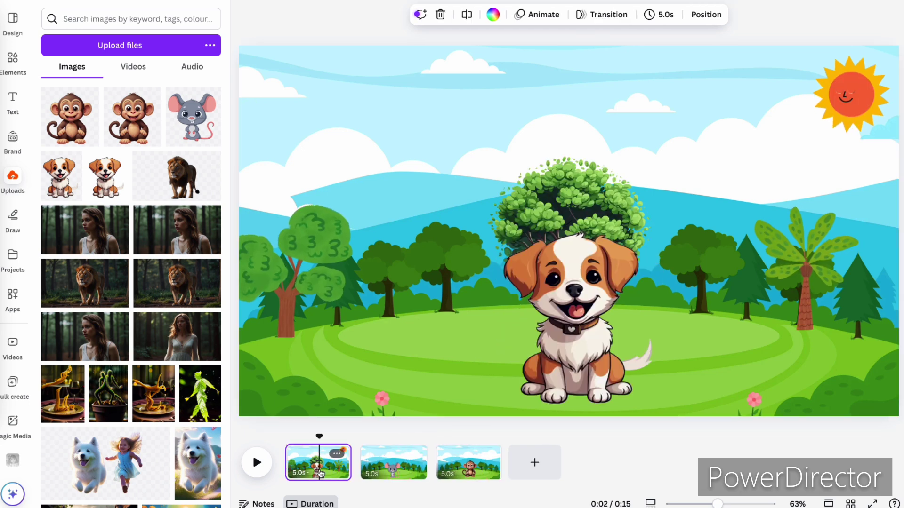
pyautogui.click(573, 329)
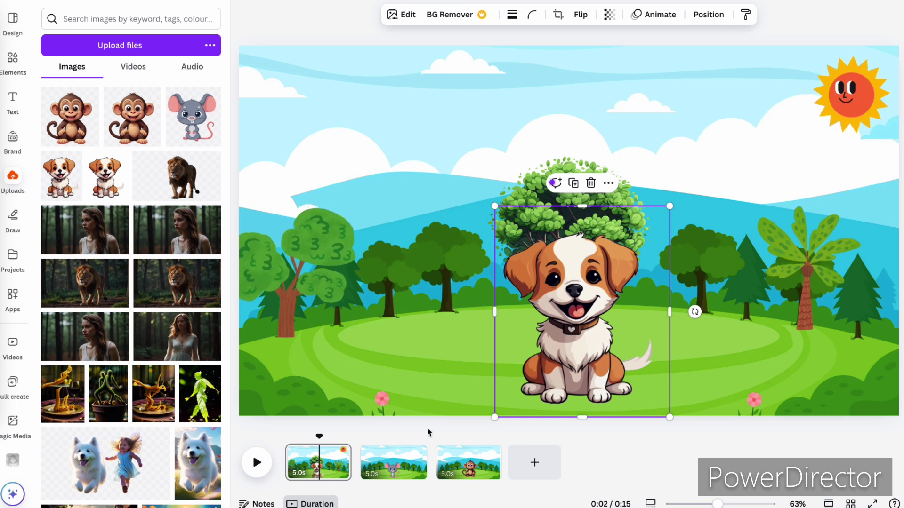
pyautogui.click(393, 463)
pyautogui.click(468, 463)
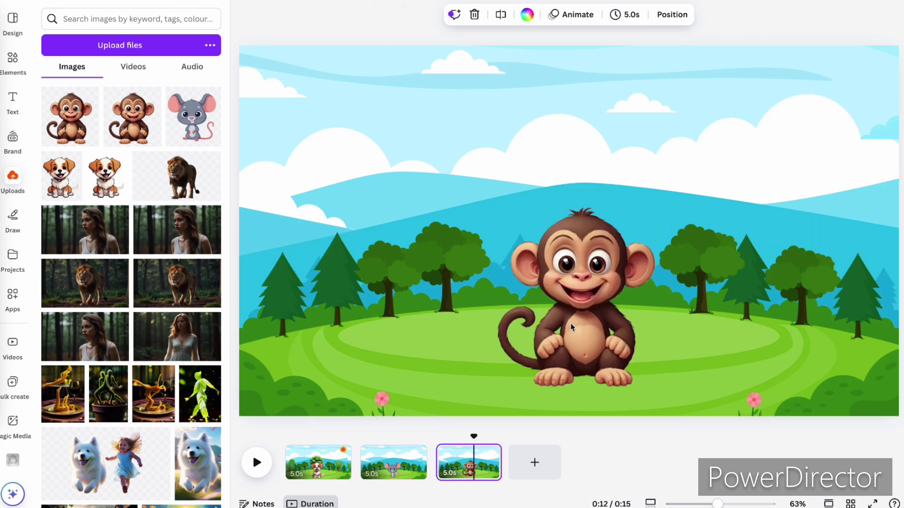
# Step: Nudge the puppy slightly on the first page and browse the photo animations available for it
pyautogui.click(337, 463)
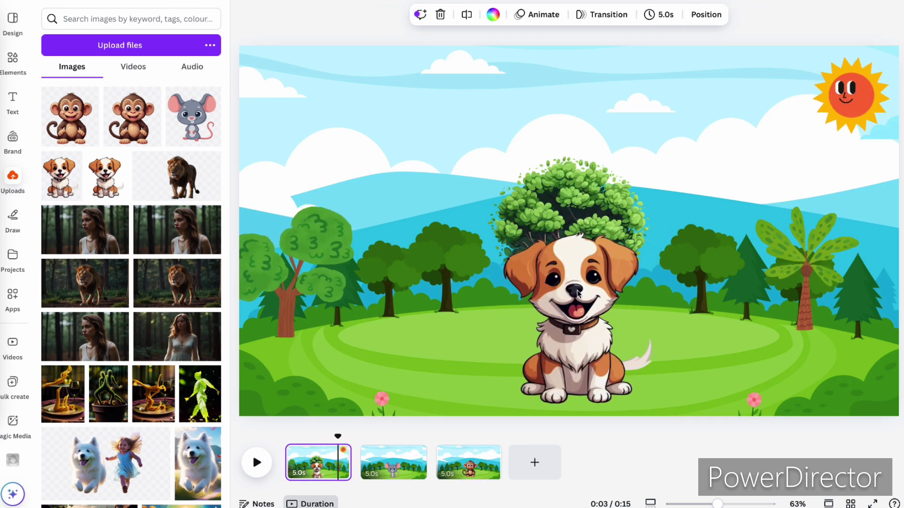
pyautogui.moveTo(580, 326); pyautogui.dragTo(586, 325)
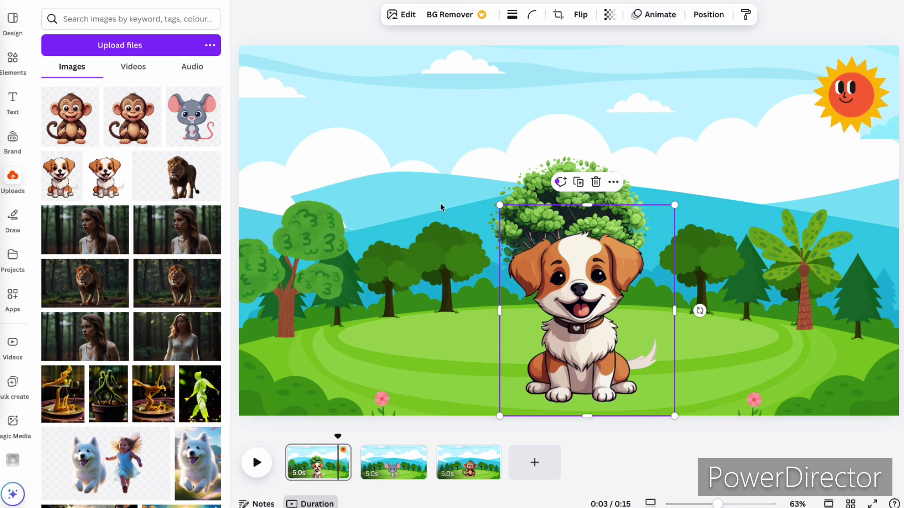
pyautogui.click(653, 19)
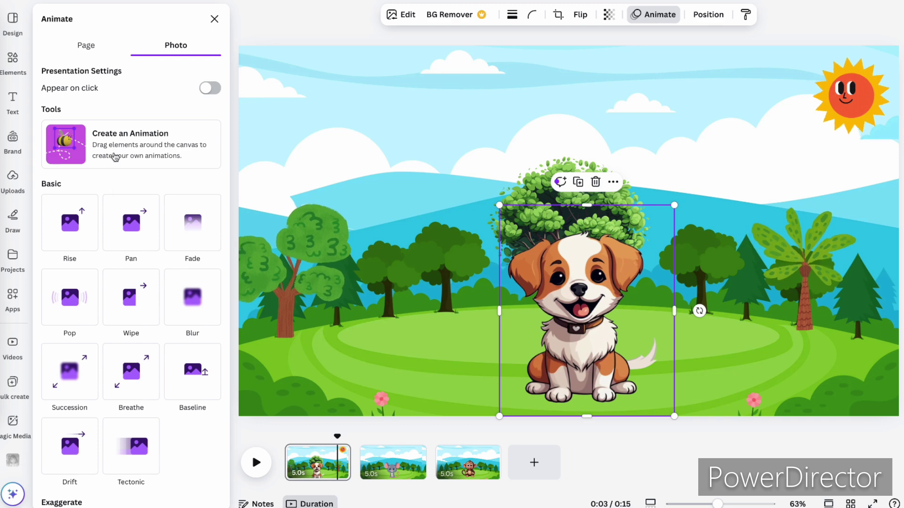
pyautogui.scroll(-1, 131, 138)
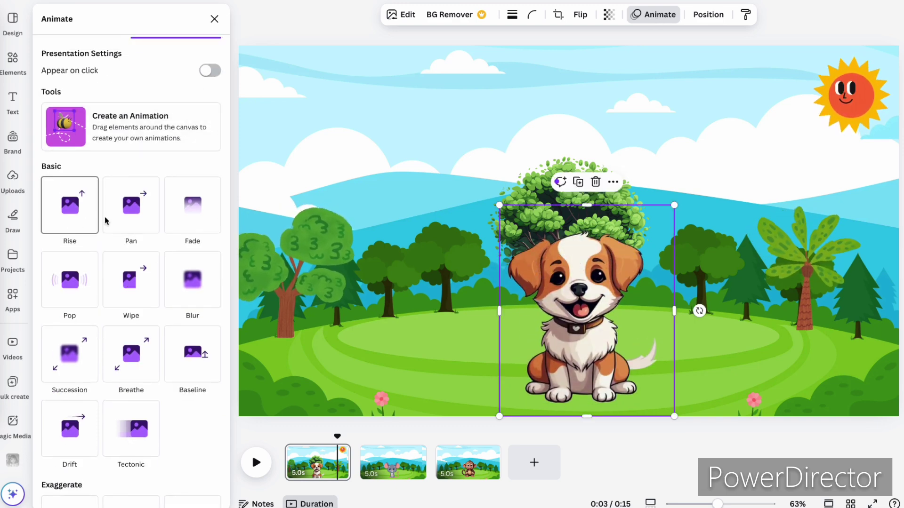
pyautogui.scroll(-4, 151, 400)
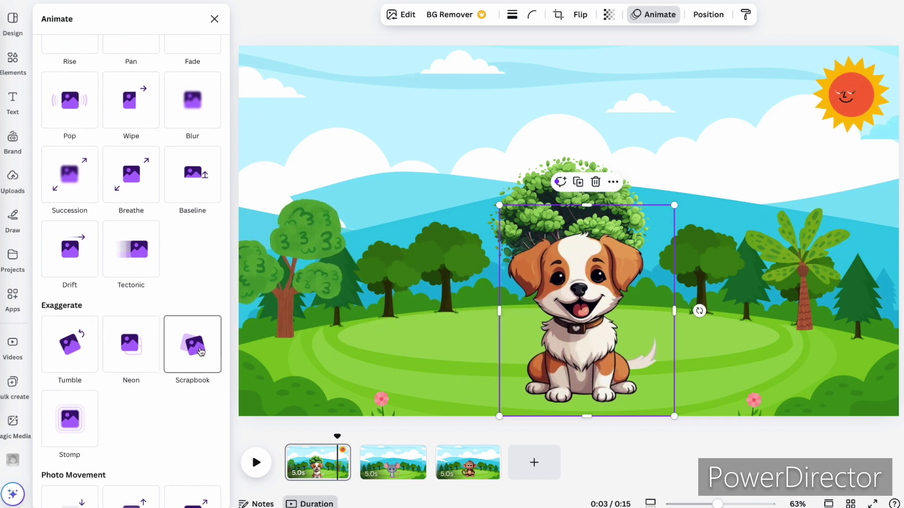
pyautogui.scroll(-5, 201, 352)
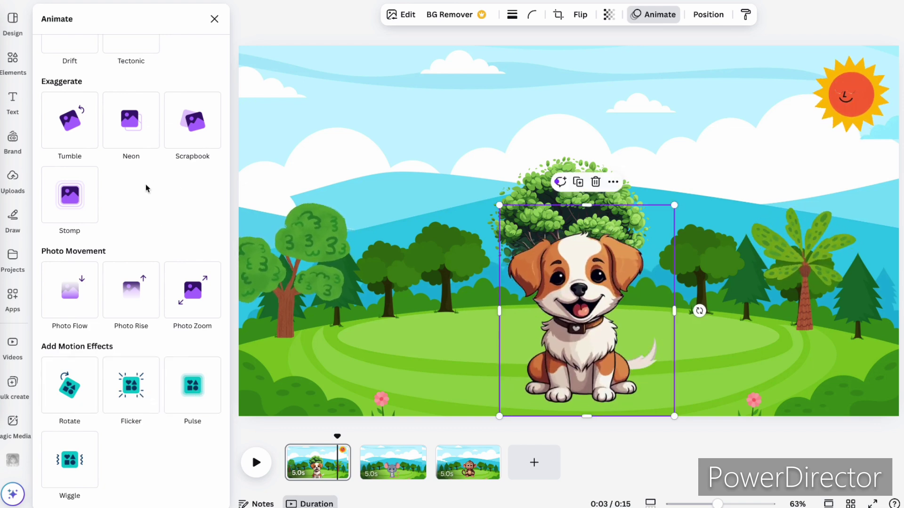
pyautogui.scroll(9, 147, 188)
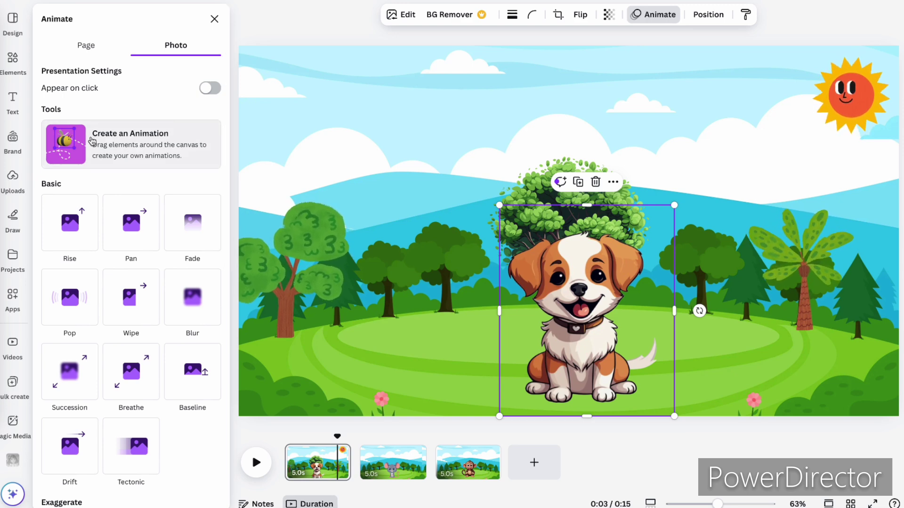
# Step: Create a custom animation for the puppy with a looping path across the meadow and raise its speed slightly
pyautogui.click(139, 141)
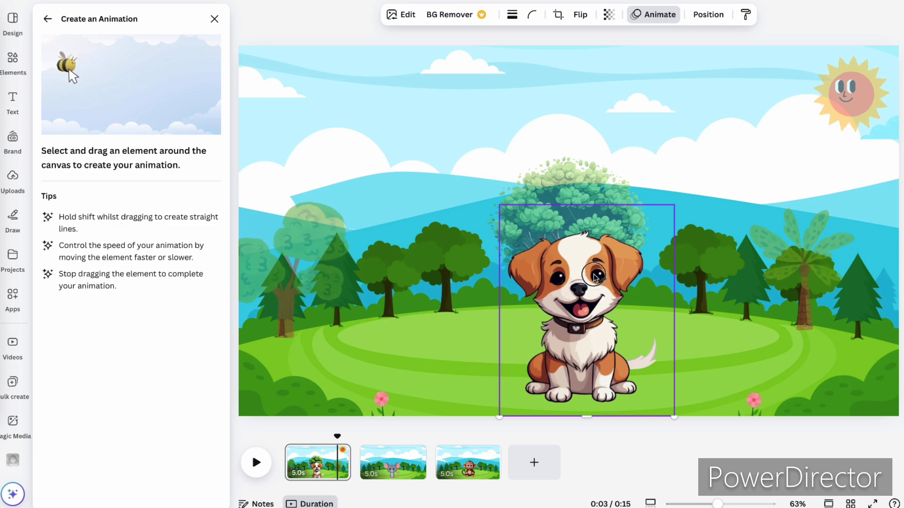
pyautogui.moveTo(595, 280)
pyautogui.mouseDown()
pyautogui.moveTo(579, 200)
pyautogui.moveTo(554, 178)
pyautogui.moveTo(503, 234)
pyautogui.moveTo(516, 263)
pyautogui.moveTo(541, 214)
pyautogui.moveTo(510, 193)
pyautogui.moveTo(452, 208)
pyautogui.moveTo(441, 271)
pyautogui.moveTo(427, 280)
pyautogui.moveTo(398, 231)
pyautogui.moveTo(400, 177)
pyautogui.moveTo(348, 188)
pyautogui.moveTo(348, 255)
pyautogui.moveTo(478, 279)
pyautogui.moveTo(691, 271)
pyautogui.moveTo(740, 257)
pyautogui.moveTo(730, 220)
pyautogui.moveTo(679, 182)
pyautogui.moveTo(646, 265)
pyautogui.moveTo(611, 310)
pyautogui.moveTo(591, 226)
pyautogui.moveTo(547, 210)
pyautogui.moveTo(518, 292)
pyautogui.mouseUp()
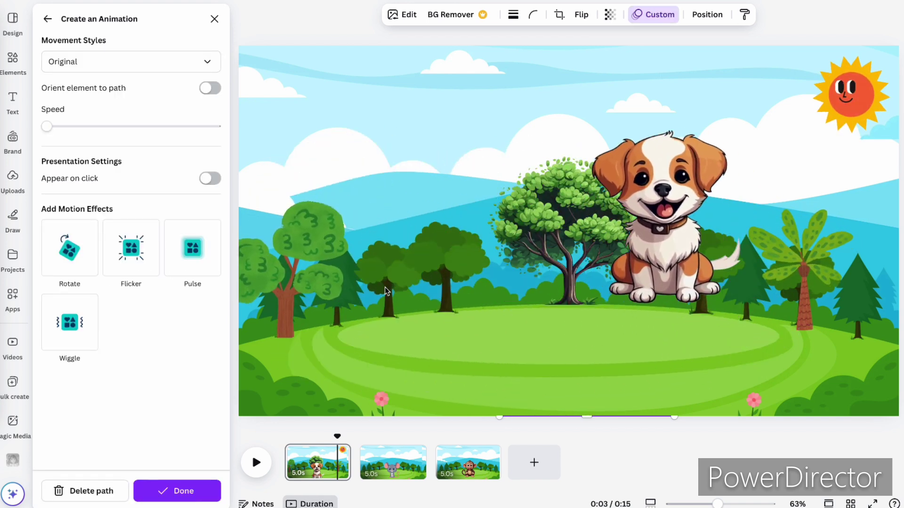
pyautogui.click(481, 304)
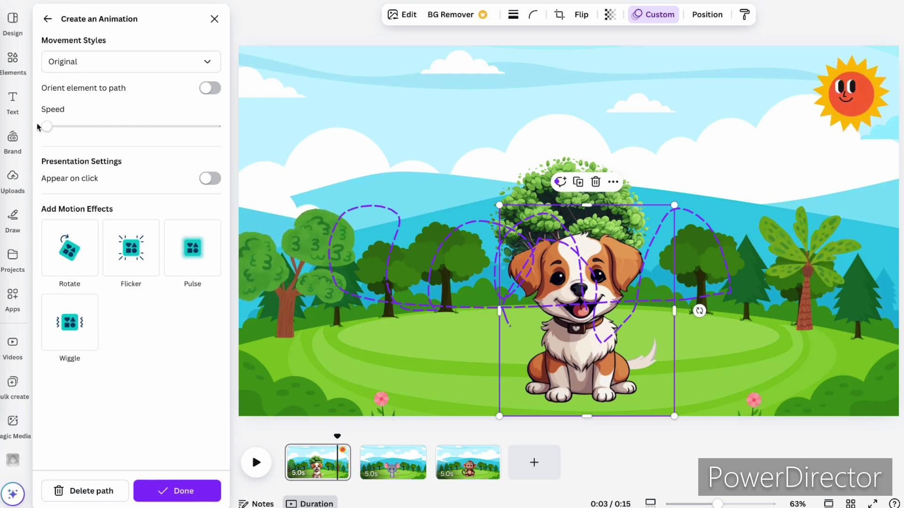
pyautogui.moveTo(47, 127)
pyautogui.mouseDown()
pyautogui.moveTo(212, 127)
pyautogui.moveTo(61, 134)
pyautogui.mouseUp()
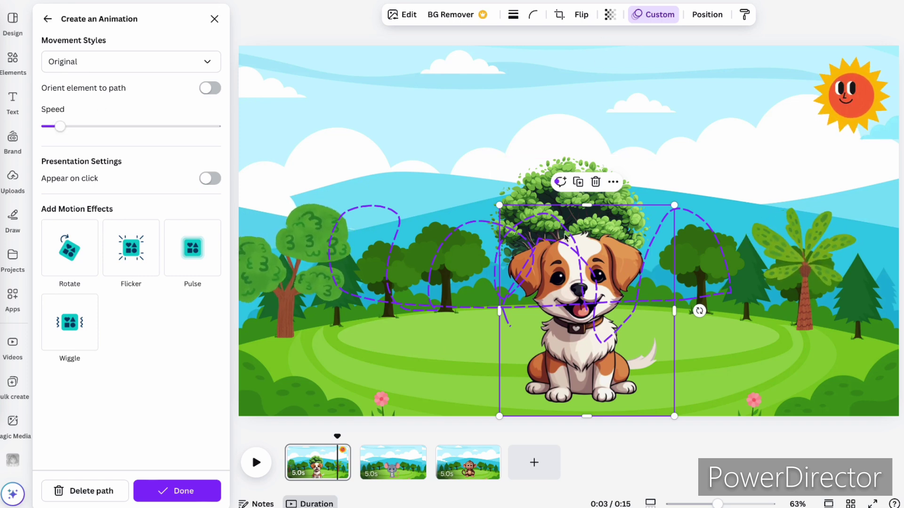
# Step: Create a custom animation for the mouse on the second page by tracing an up-and-down hopping path around the page's centre
pyautogui.click(401, 464)
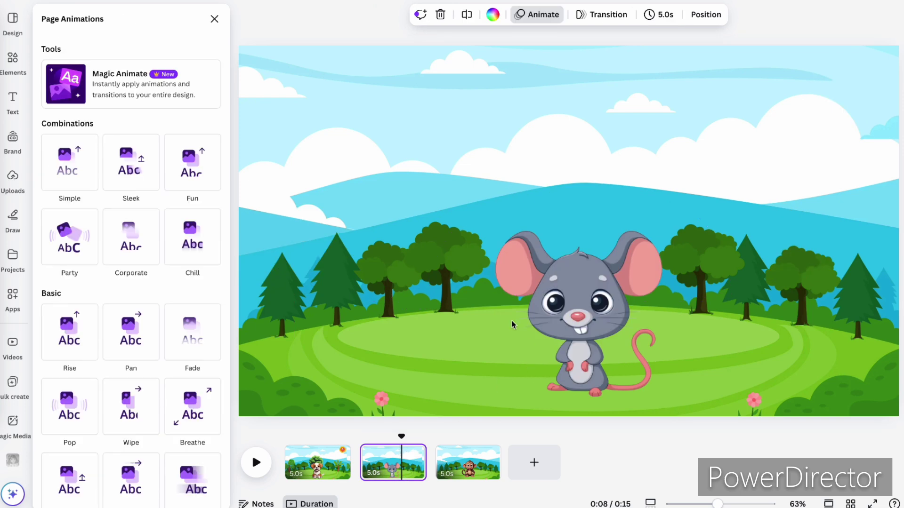
pyautogui.click(571, 280)
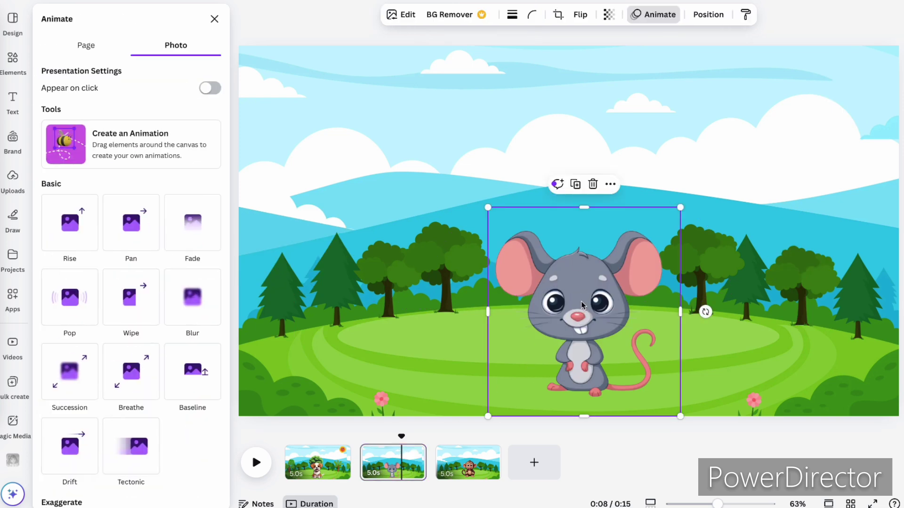
pyautogui.click(653, 15)
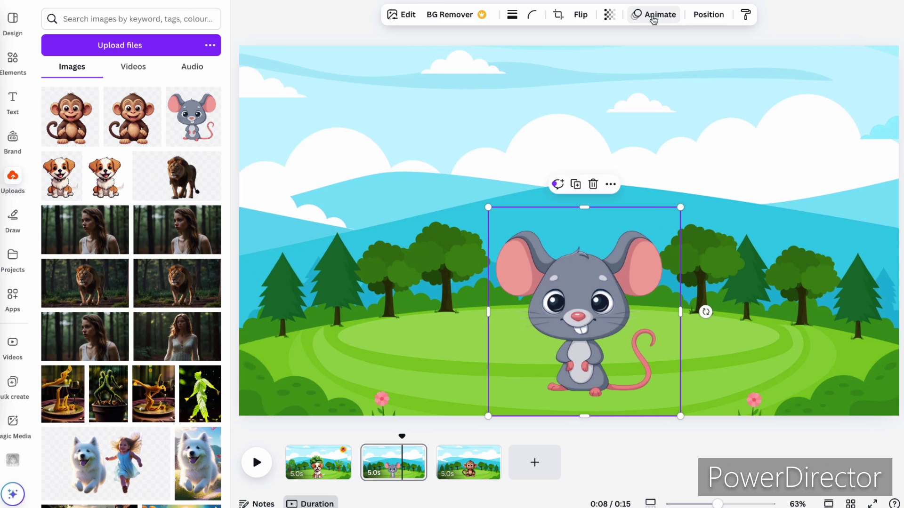
pyautogui.click(654, 17)
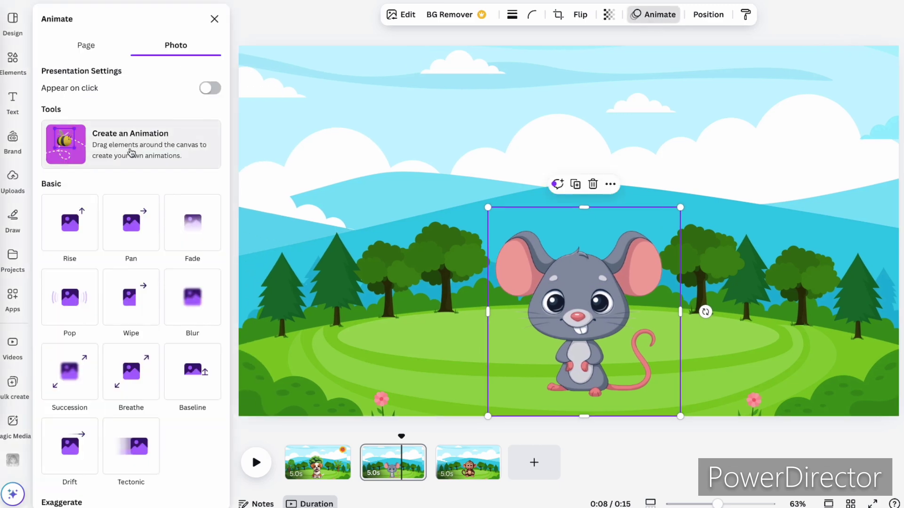
pyautogui.click(88, 135)
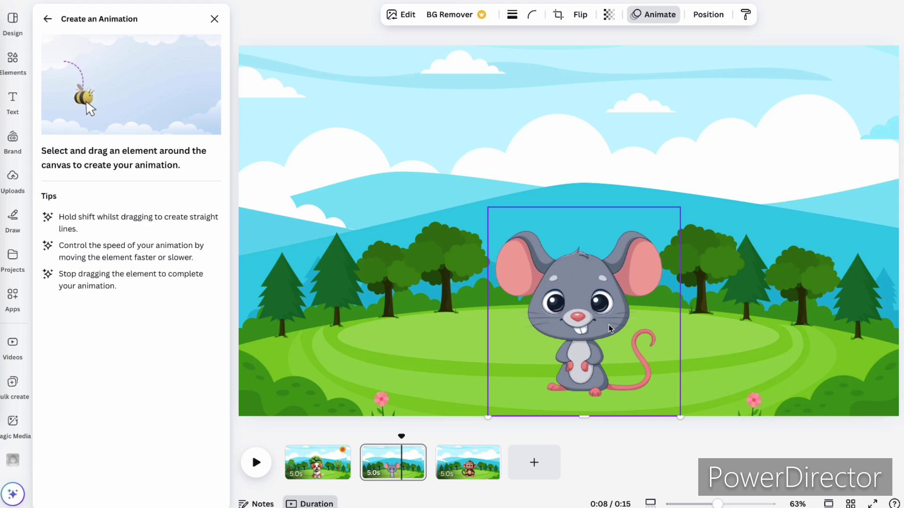
pyautogui.moveTo(610, 328)
pyautogui.mouseDown()
pyautogui.moveTo(588, 206)
pyautogui.moveTo(564, 332)
pyautogui.moveTo(542, 206)
pyautogui.moveTo(526, 240)
pyautogui.moveTo(526, 313)
pyautogui.moveTo(555, 328)
pyautogui.moveTo(622, 200)
pyautogui.moveTo(670, 306)
pyautogui.moveTo(696, 219)
pyautogui.moveTo(727, 320)
pyautogui.moveTo(699, 361)
pyautogui.moveTo(602, 331)
pyautogui.moveTo(571, 239)
pyautogui.moveTo(608, 227)
pyautogui.moveTo(619, 255)
pyautogui.mouseUp()
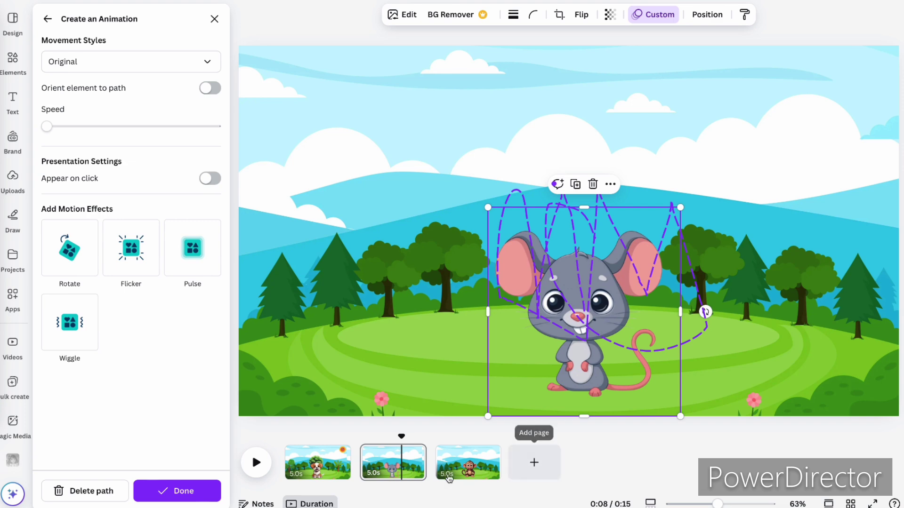
# Step: Create a custom animation for the monkey on the third page by tracing wide jumping arcs across the scene
pyautogui.click(468, 462)
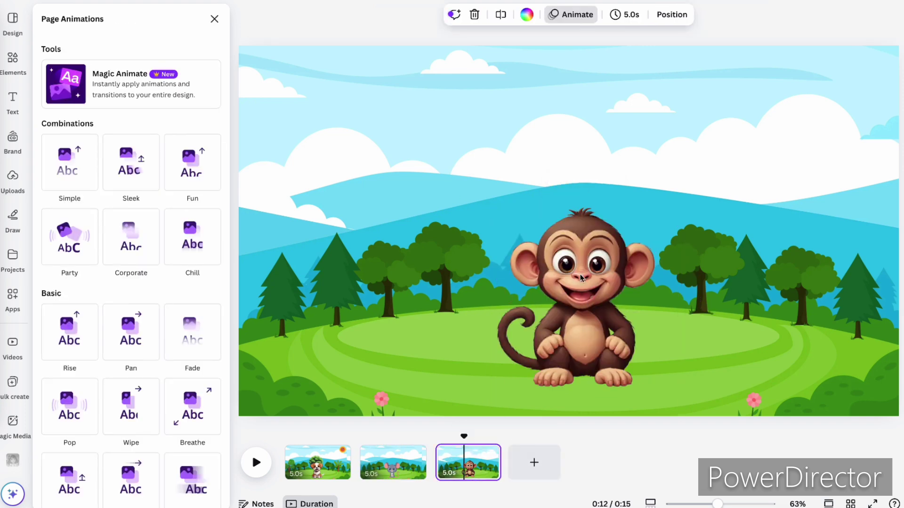
pyautogui.click(589, 301)
pyautogui.click(644, 27)
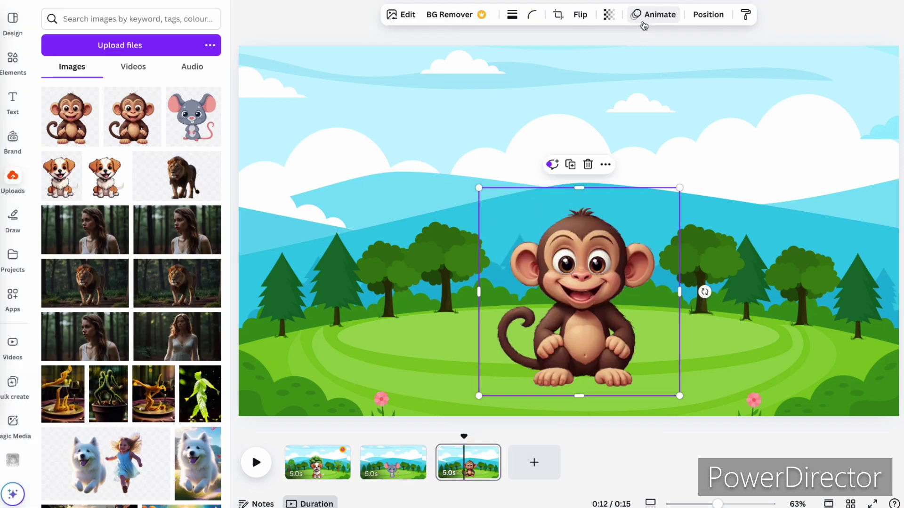
pyautogui.click(643, 23)
pyautogui.click(125, 151)
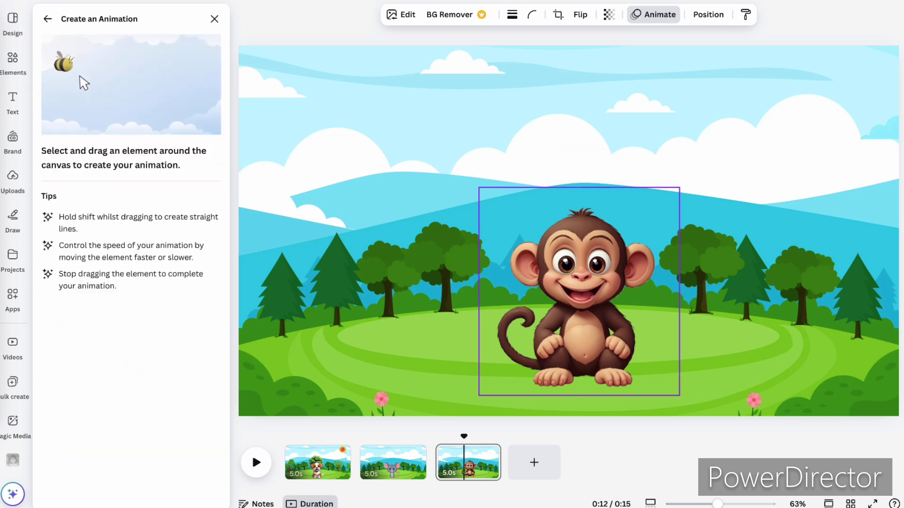
pyautogui.moveTo(594, 333)
pyautogui.mouseDown()
pyautogui.moveTo(631, 212)
pyautogui.moveTo(688, 297)
pyautogui.moveTo(688, 278)
pyautogui.moveTo(754, 167)
pyautogui.moveTo(786, 275)
pyautogui.moveTo(708, 168)
pyautogui.moveTo(585, 219)
pyautogui.moveTo(576, 256)
pyautogui.moveTo(551, 215)
pyautogui.moveTo(450, 148)
pyautogui.moveTo(414, 260)
pyautogui.moveTo(360, 205)
pyautogui.moveTo(338, 276)
pyautogui.moveTo(422, 335)
pyautogui.moveTo(541, 280)
pyautogui.moveTo(538, 271)
pyautogui.moveTo(592, 369)
pyautogui.moveTo(672, 304)
pyautogui.moveTo(709, 342)
pyautogui.moveTo(792, 297)
pyautogui.mouseUp()
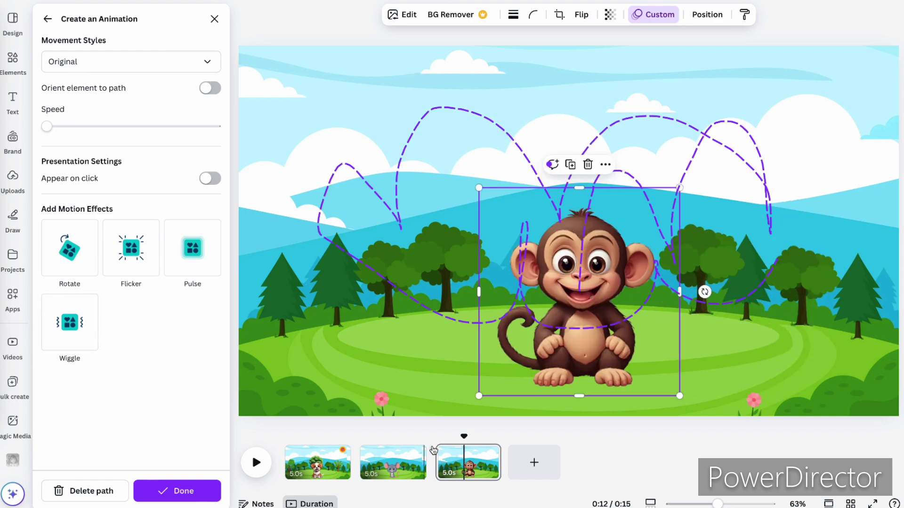
# Step: Play the video from the start to preview the animated puppy, mouse and monkey pages
pyautogui.moveTo(464, 439); pyautogui.dragTo(285, 435)
pyautogui.click(256, 462)
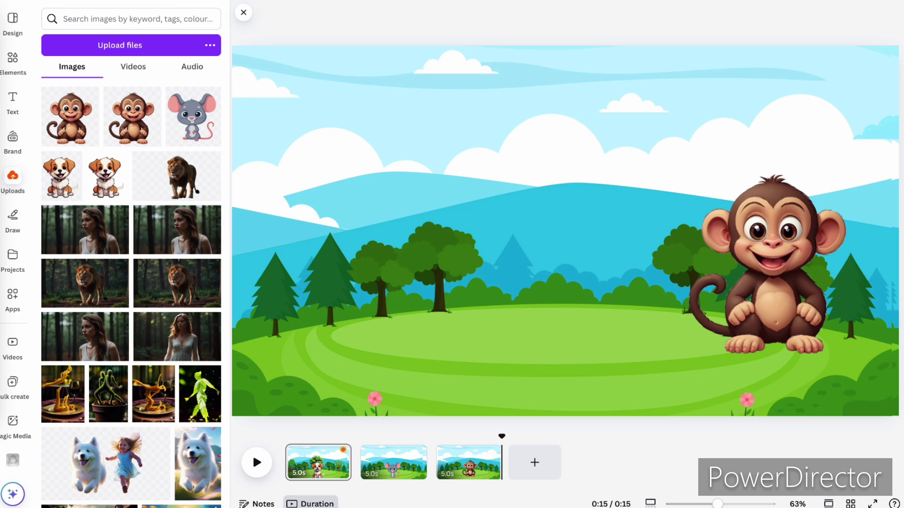
# Step: Search the design elements for "child"
pyautogui.click(13, 58)
pyautogui.click(128, 19)
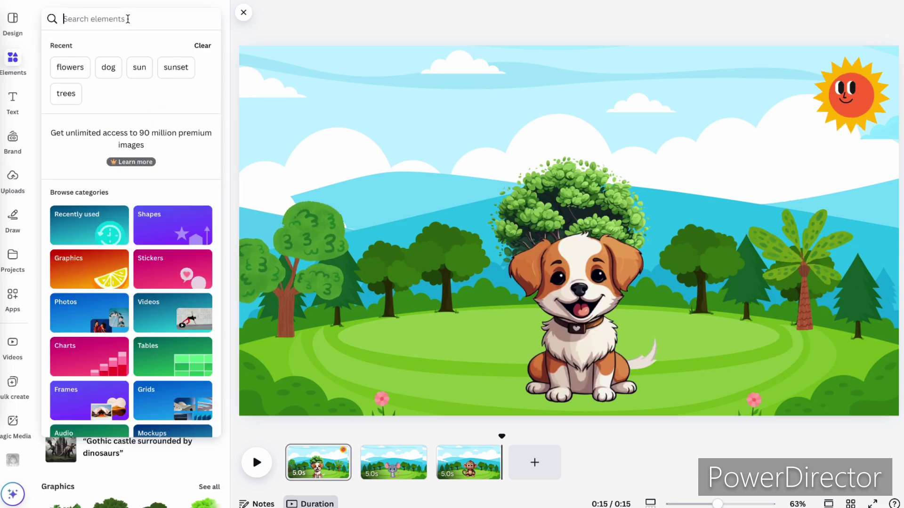
pyautogui.write('child')
pyautogui.press('Return')
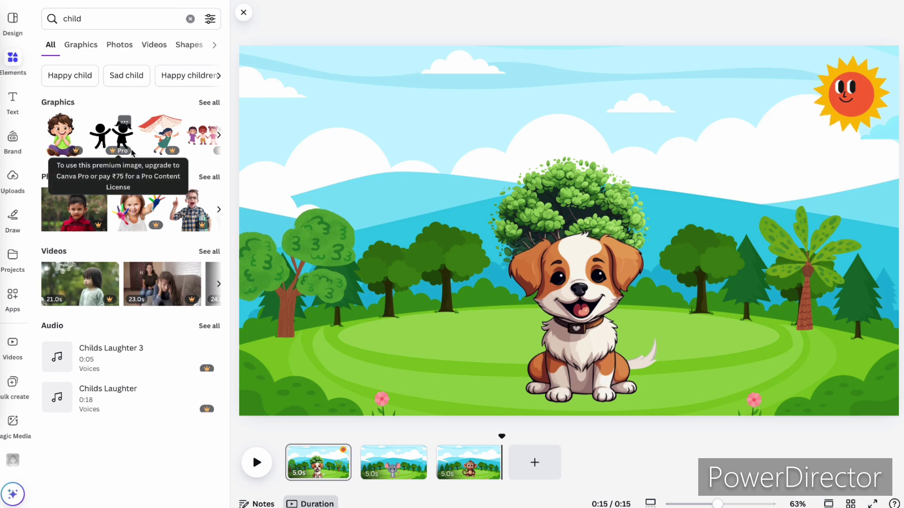
# Step: Try a waving boy graphic, shrunk and placed beside the puppy on the first page, and delete it
pyautogui.hscroll(5, 132, 142)
pyautogui.click(127, 147)
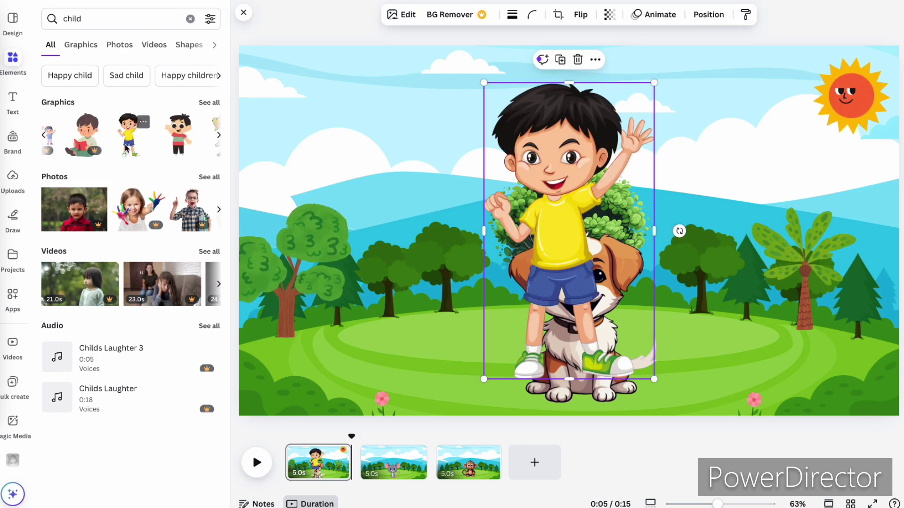
pyautogui.moveTo(653, 83); pyautogui.dragTo(560, 200)
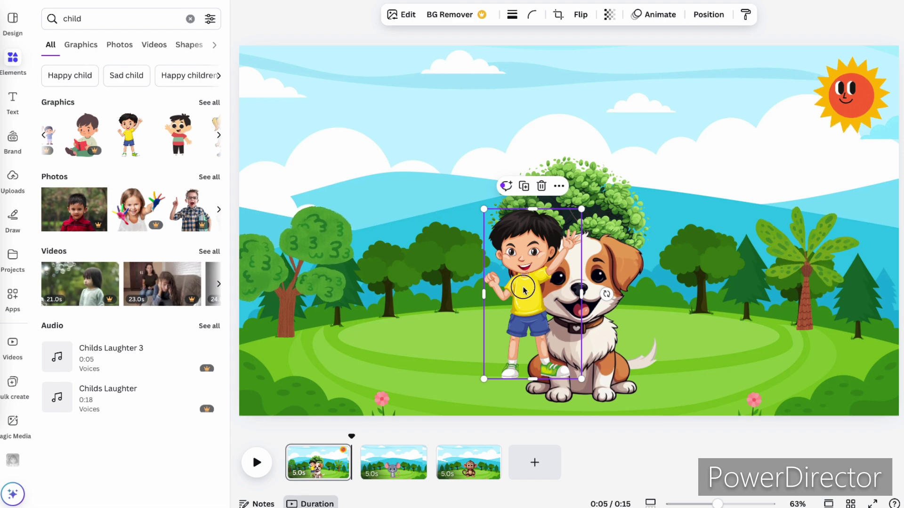
pyautogui.moveTo(524, 289); pyautogui.dragTo(430, 324)
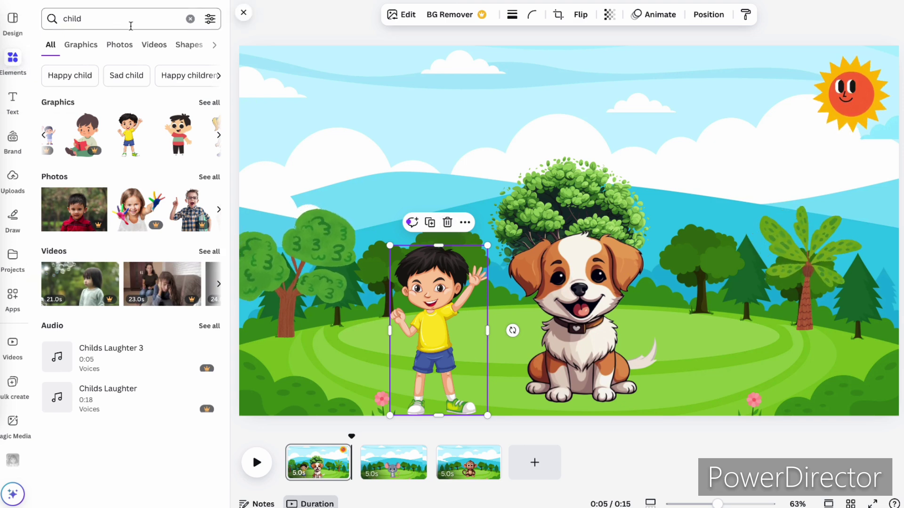
pyautogui.click(448, 224)
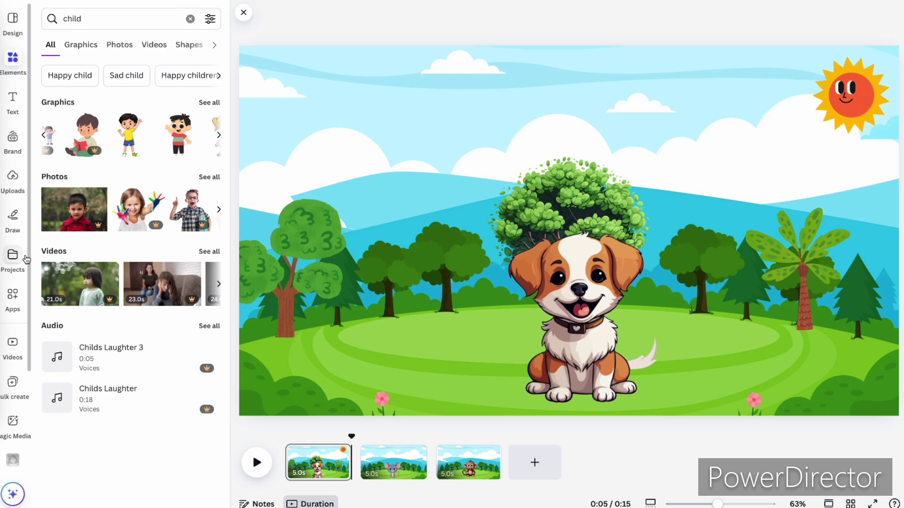
# Step: Add the uploaded song Jump, Jump, Little Mousie.mp3 to the timeline and extend its start back to 0:00
pyautogui.click(12, 188)
pyautogui.click(192, 70)
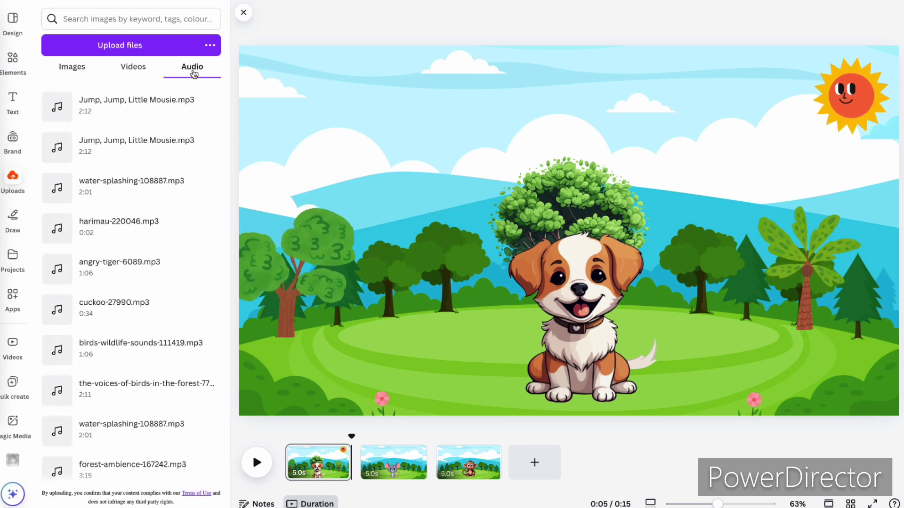
pyautogui.moveTo(81, 107)
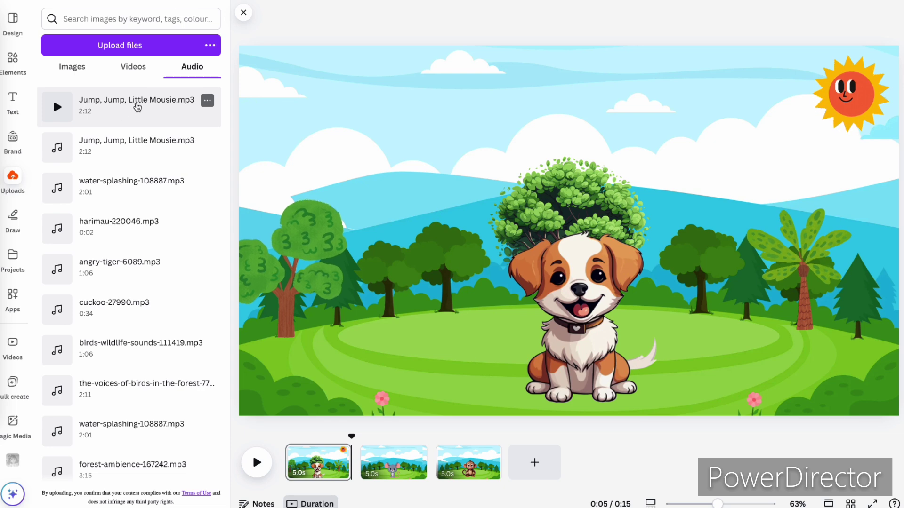
pyautogui.click(121, 113)
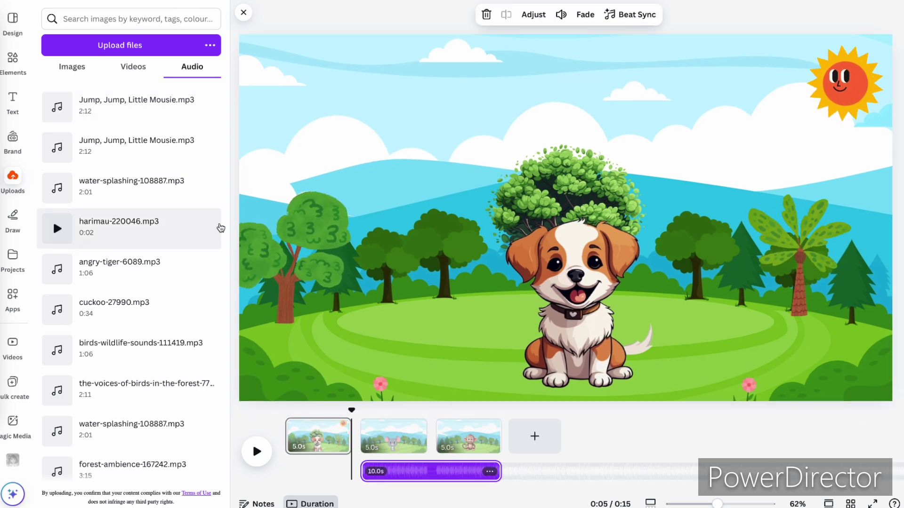
pyautogui.moveTo(360, 476); pyautogui.dragTo(285, 474)
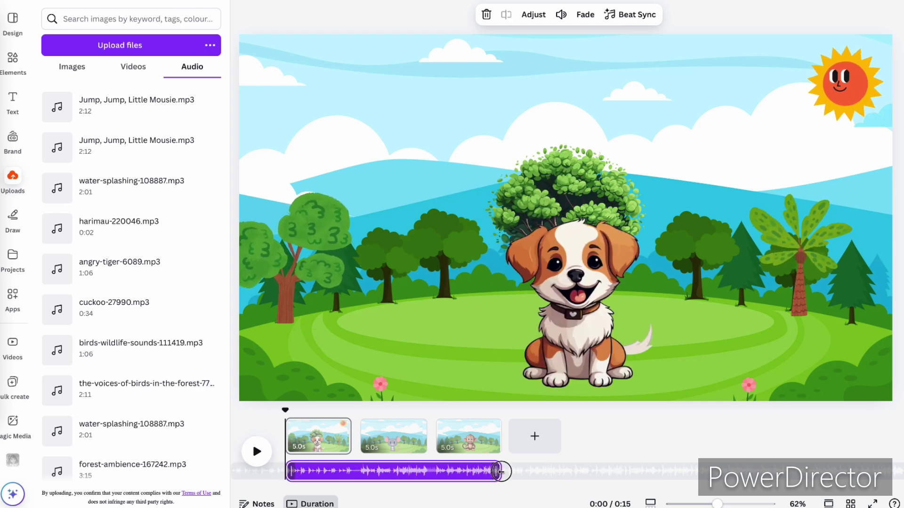
# Step: Try trimming the song to 5.0 s and filling the other pages with water-splashing-108887.mp3, and delete the added clips
pyautogui.moveTo(498, 473); pyautogui.dragTo(363, 474)
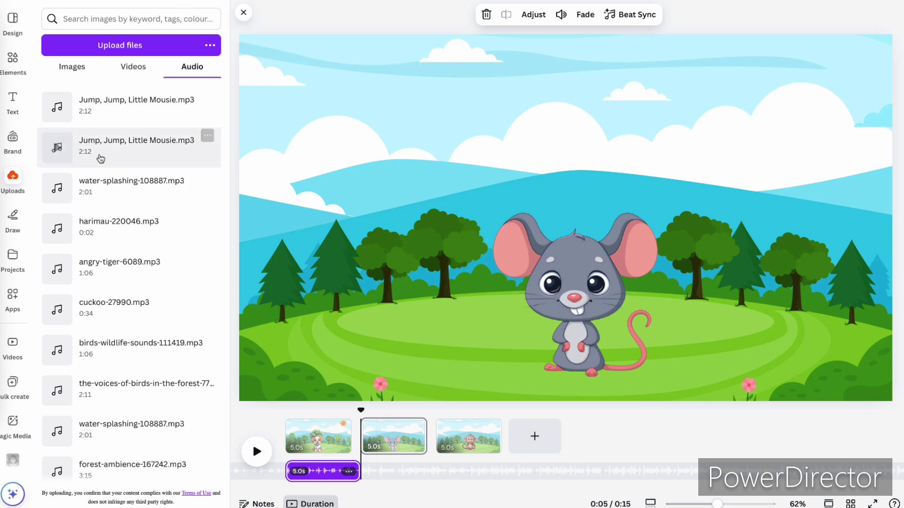
pyautogui.click(102, 194)
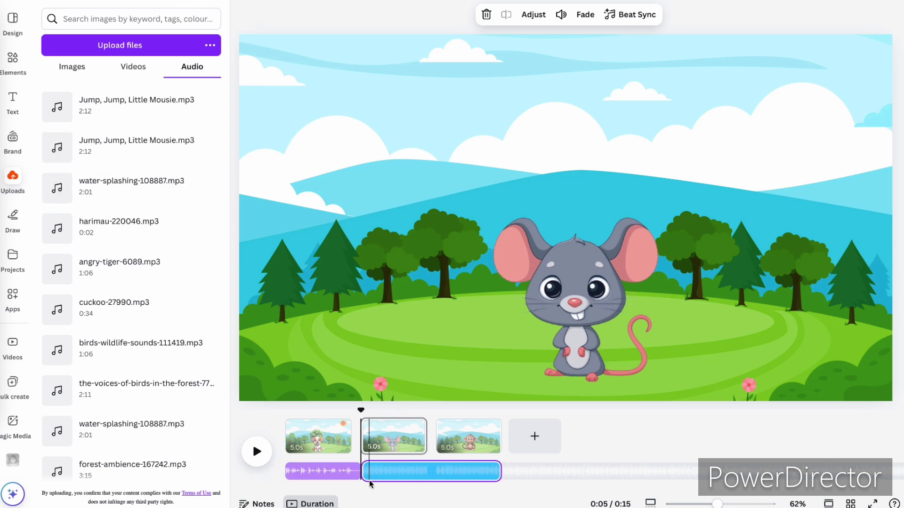
pyautogui.moveTo(499, 472); pyautogui.dragTo(427, 472)
pyautogui.click(177, 183)
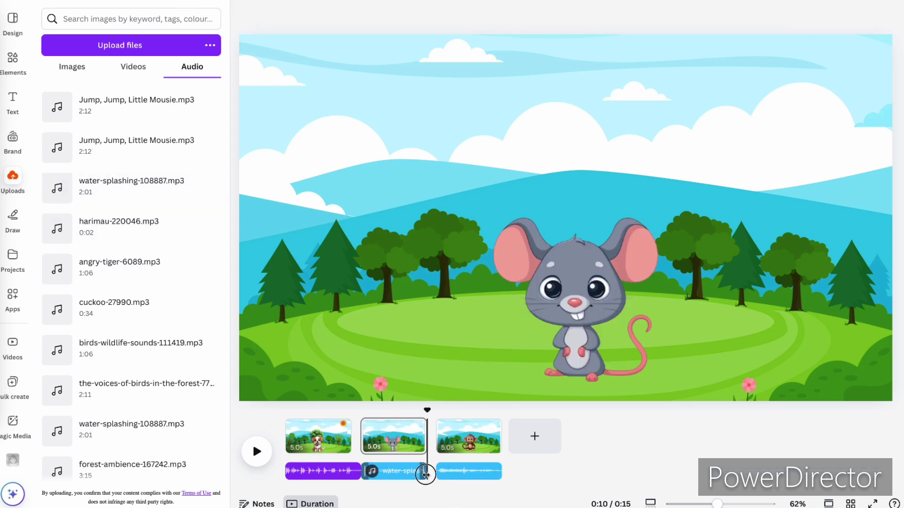
pyautogui.click(480, 477)
pyautogui.click(395, 469)
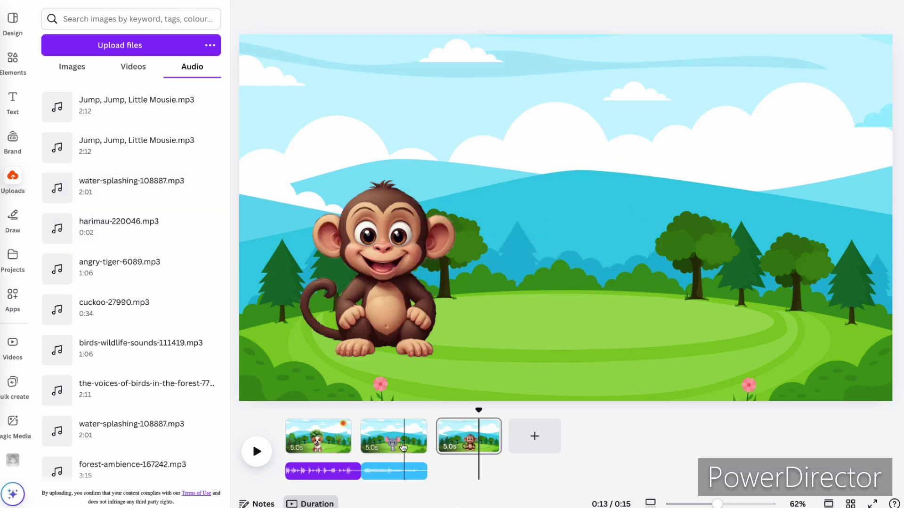
# Step: Extend the song across all three pages to 15.1 s and preview the video from the start
pyautogui.click(329, 471)
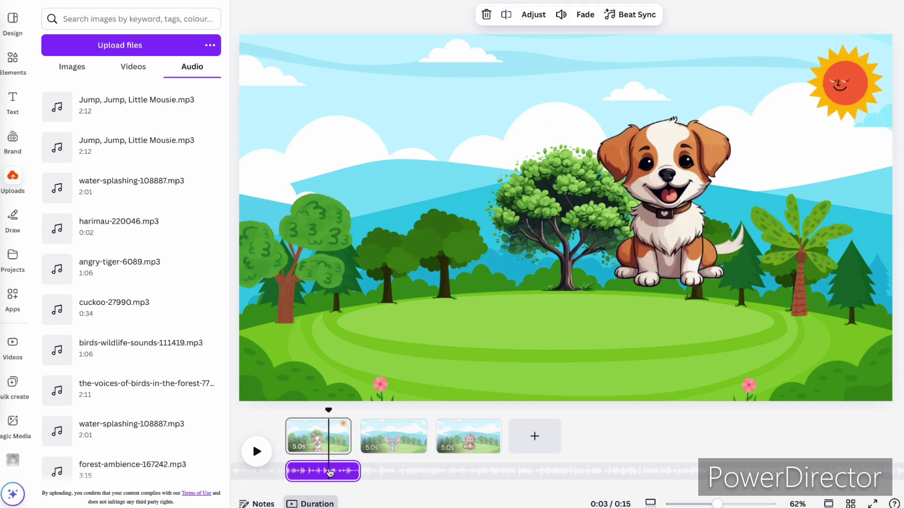
pyautogui.moveTo(359, 470); pyautogui.dragTo(503, 477)
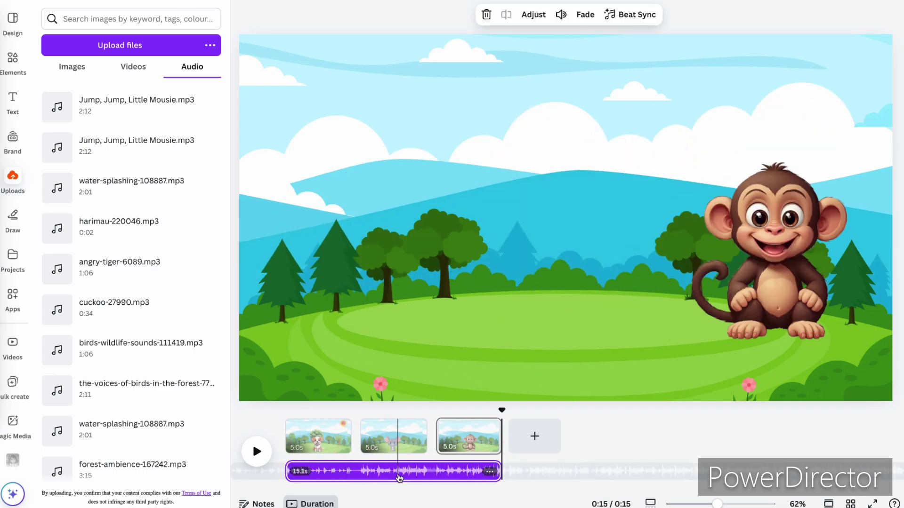
pyautogui.moveTo(503, 411); pyautogui.dragTo(288, 410)
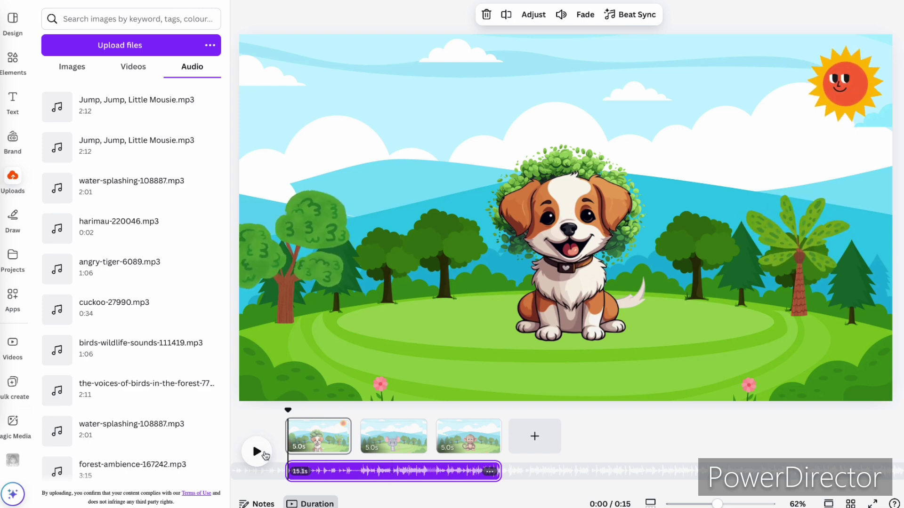
pyautogui.click(258, 453)
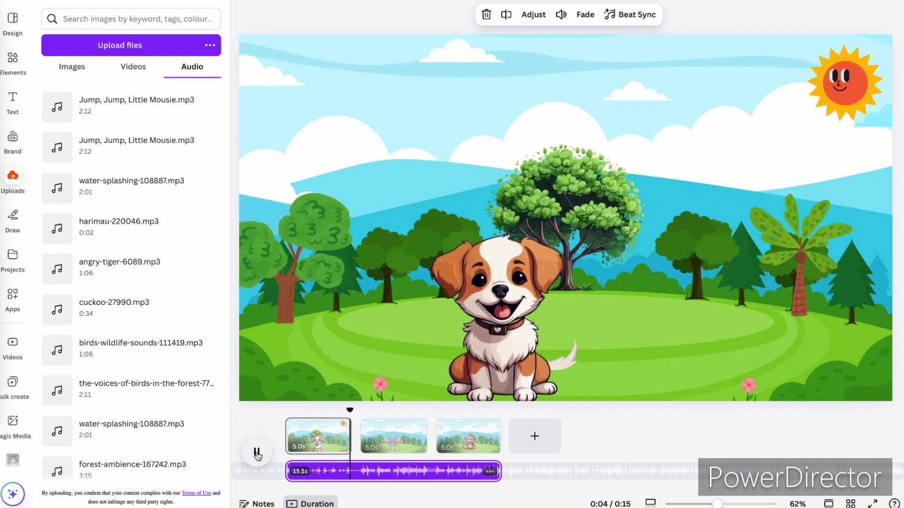
pyautogui.click(258, 453)
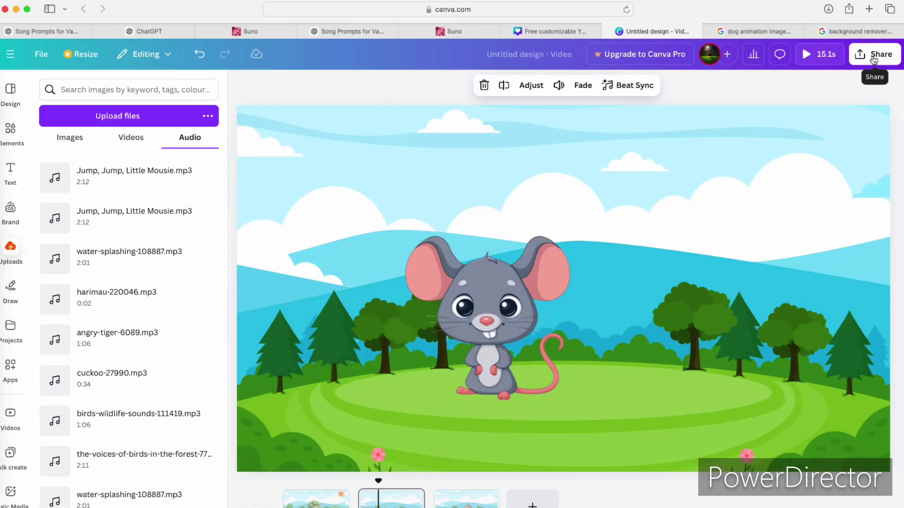
# Step: Download all three pages of the design as an MP4 video
pyautogui.click(865, 59)
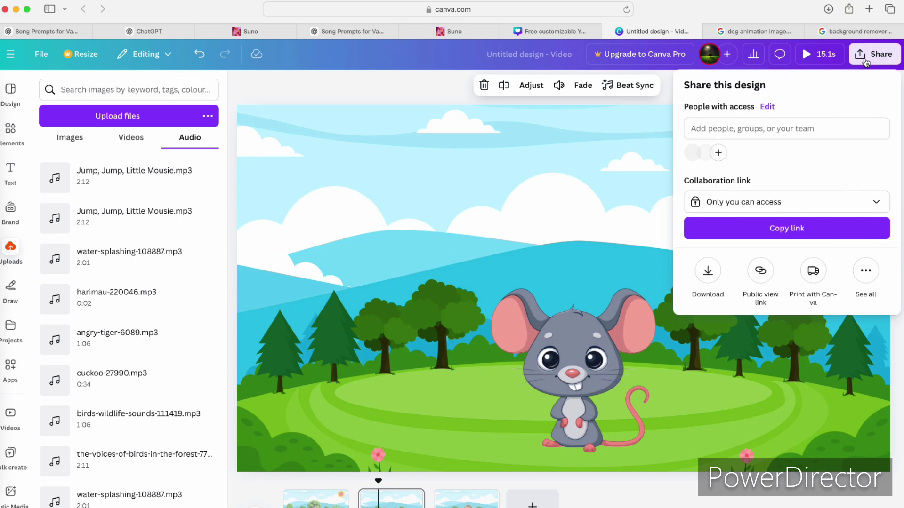
pyautogui.click(708, 273)
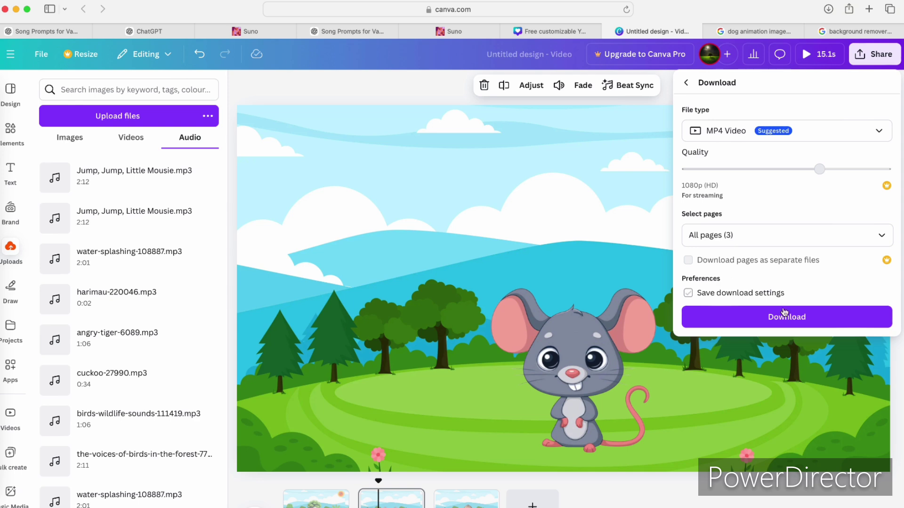
pyautogui.click(785, 318)
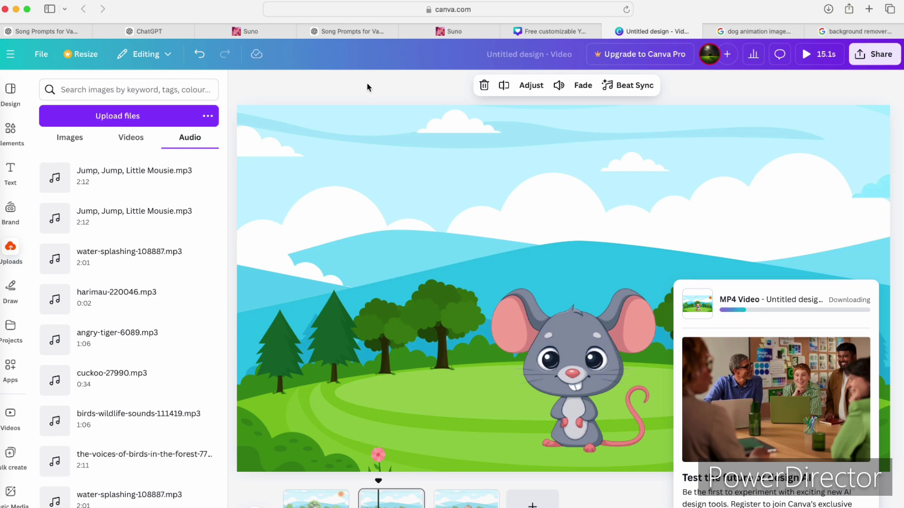
# Step: Switch to Finder's Downloads folder and play the finished animal video full screen
pyautogui.click(6, 94)
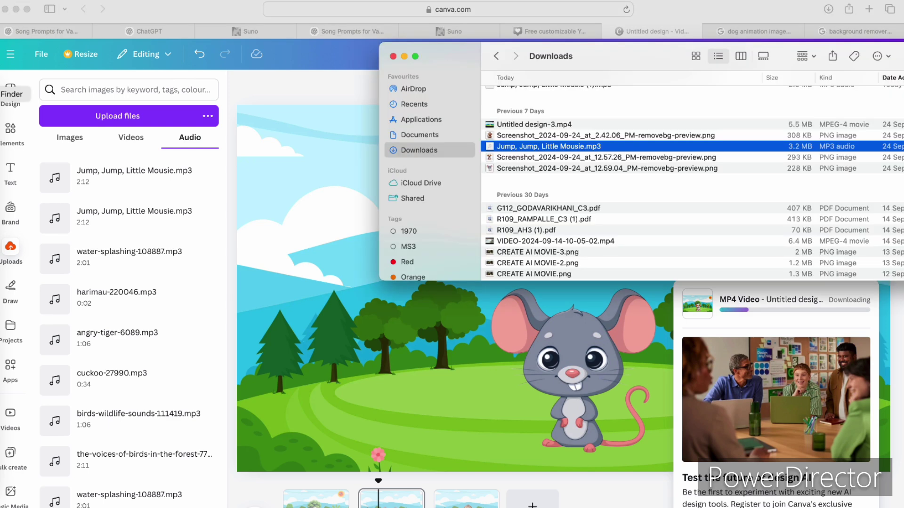
pyautogui.scroll(3, 600, 105)
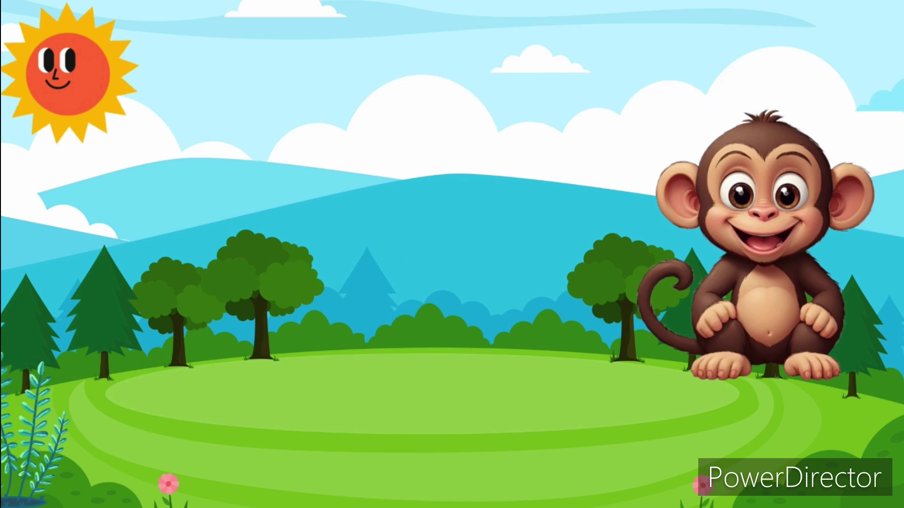
pyautogui.moveTo(431, 423)
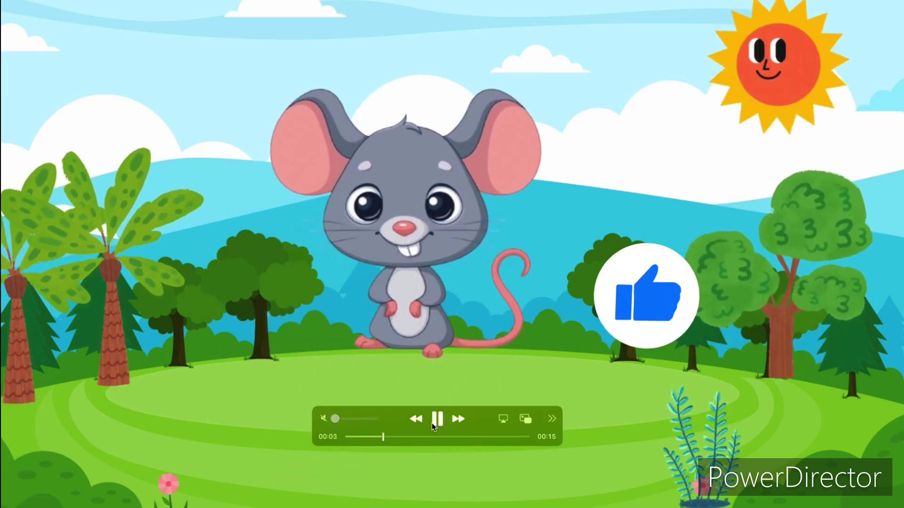